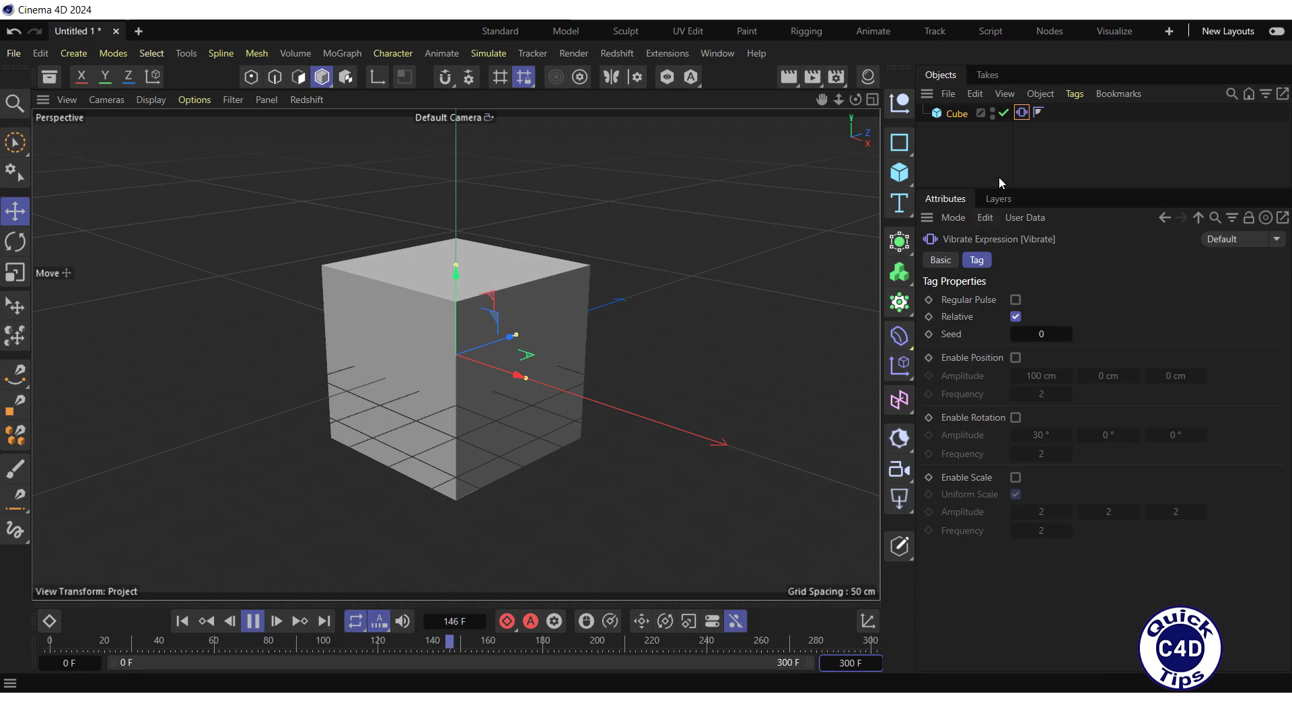
# - Enable position vibration on the cube's Vibrate tag with an amplitude of 100 cm on all three axes and a frequency of 1
pyautogui.click(1015, 357)
pyautogui.click(1102, 376)
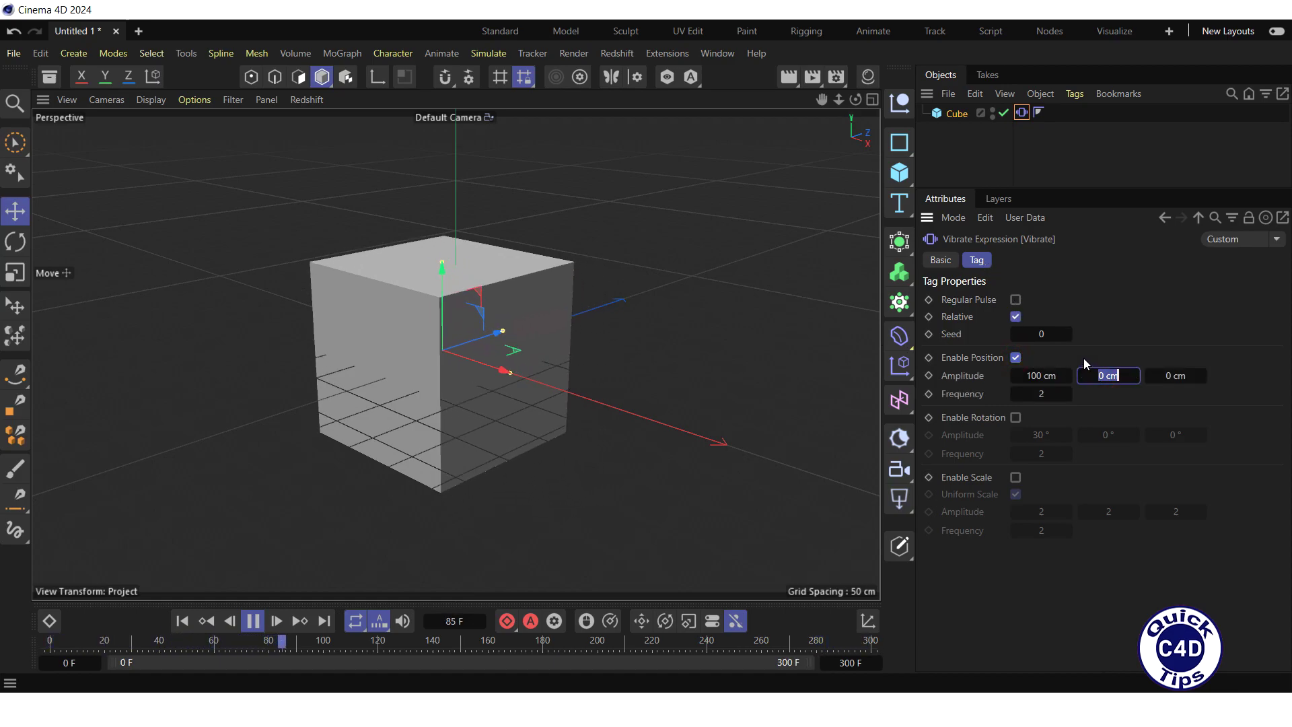
pyautogui.press('Tab')
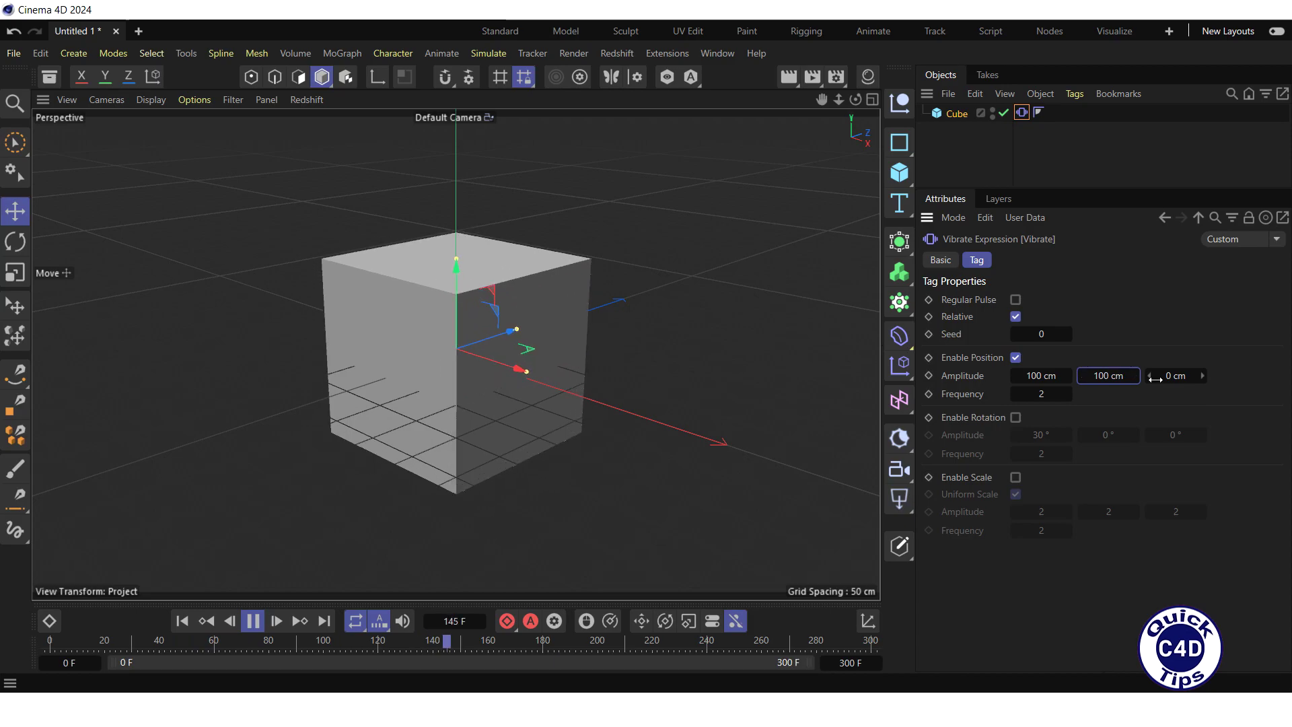
pyautogui.write('100')
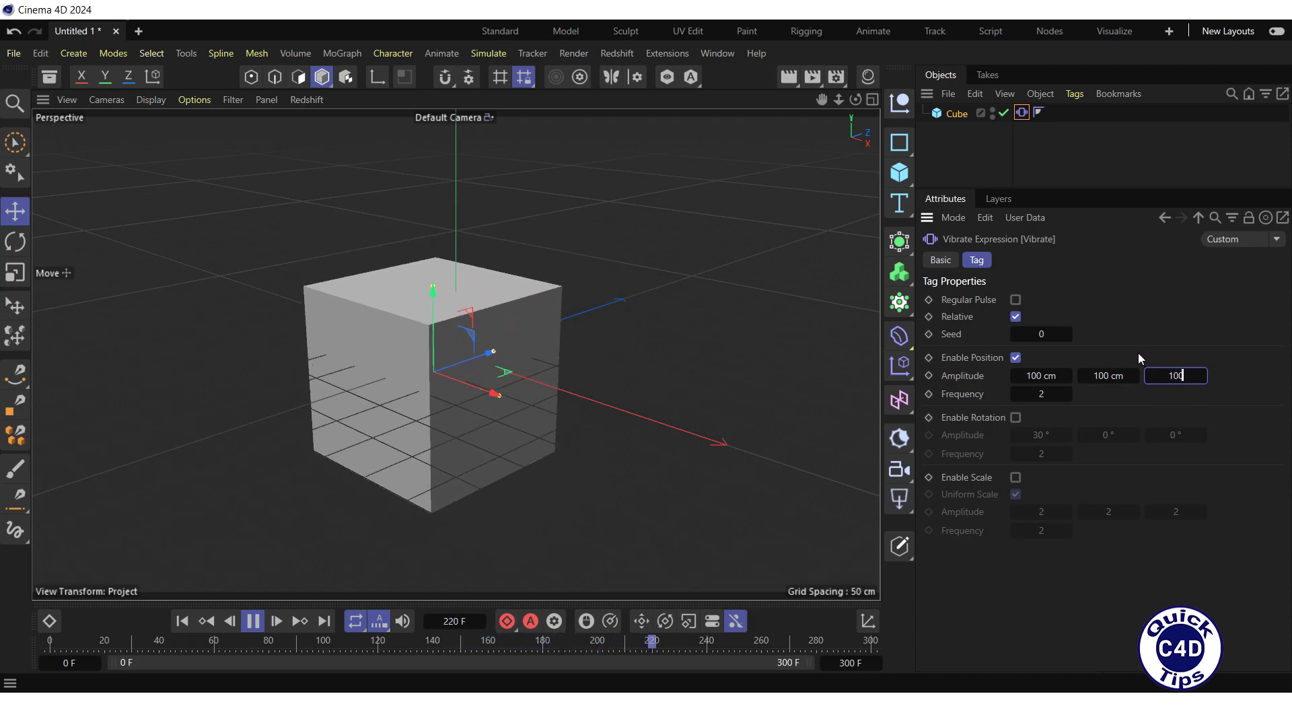
pyautogui.press('Return')
pyautogui.click(1049, 395)
pyautogui.write('1')
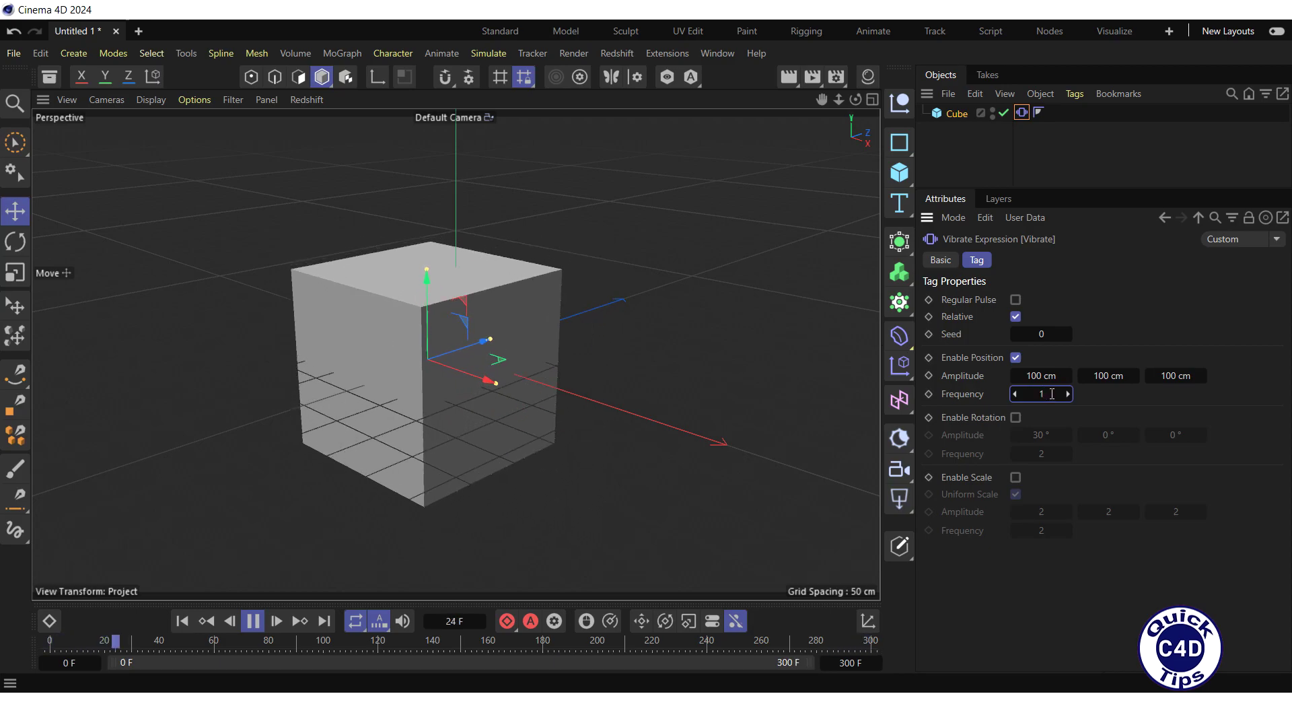
# - Enable rotation vibration on the tag with an amplitude of 30° on all three axes and a frequency of 1
pyautogui.click(1016, 417)
pyautogui.click(1107, 434)
pyautogui.write('30')
pyautogui.click(1170, 435)
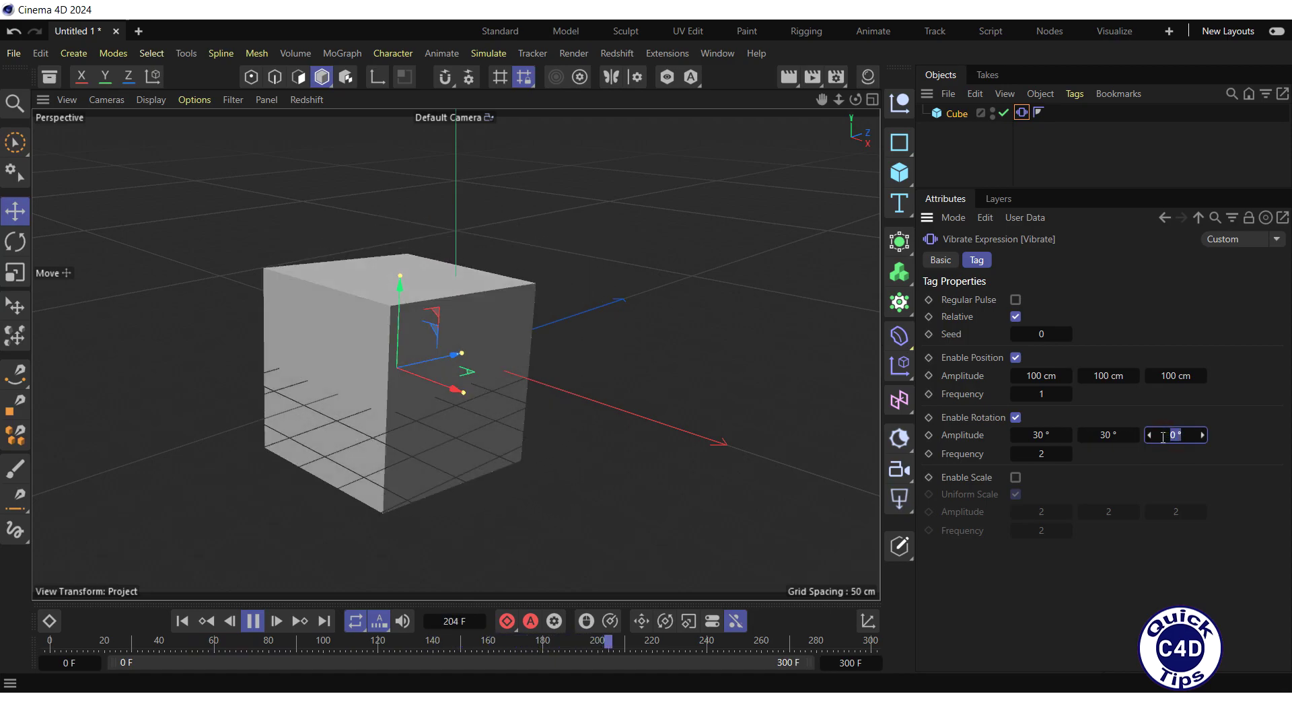
pyautogui.click(1041, 454)
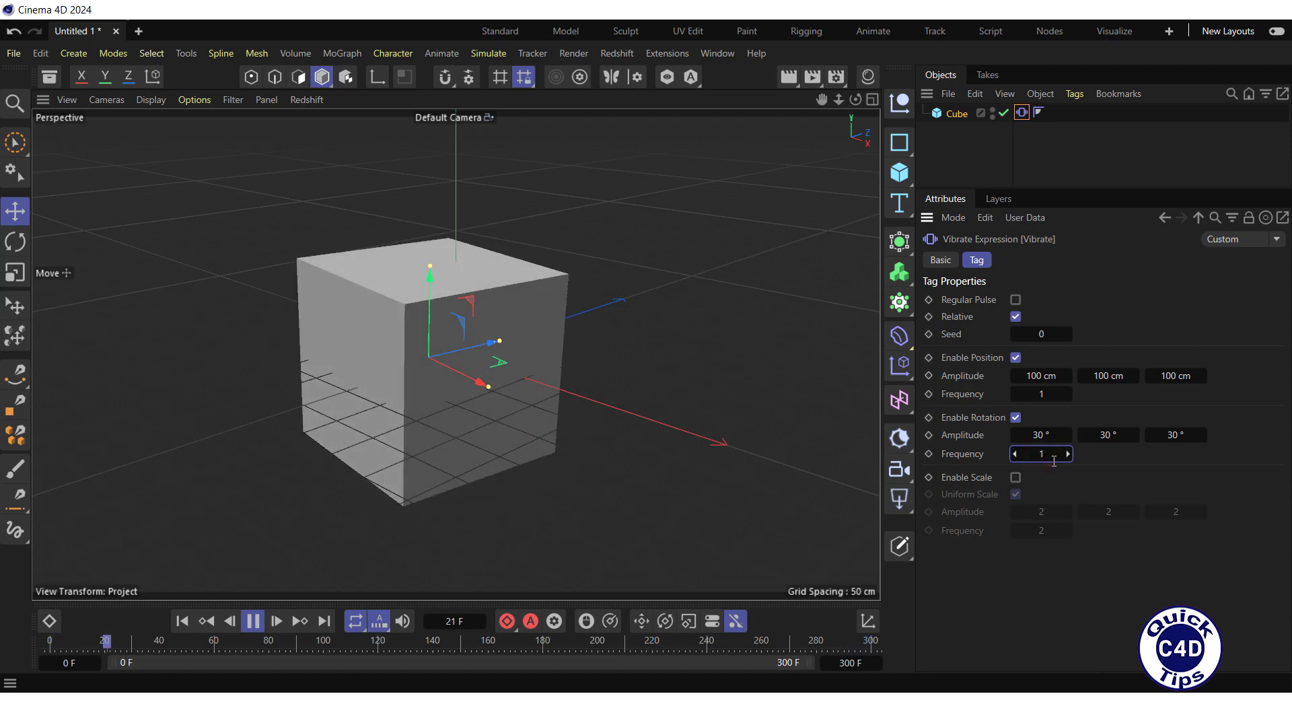
# - Enable scale vibration on the tag with an amplitude of 1.5 in all three values and a frequency of 1
pyautogui.click(1016, 477)
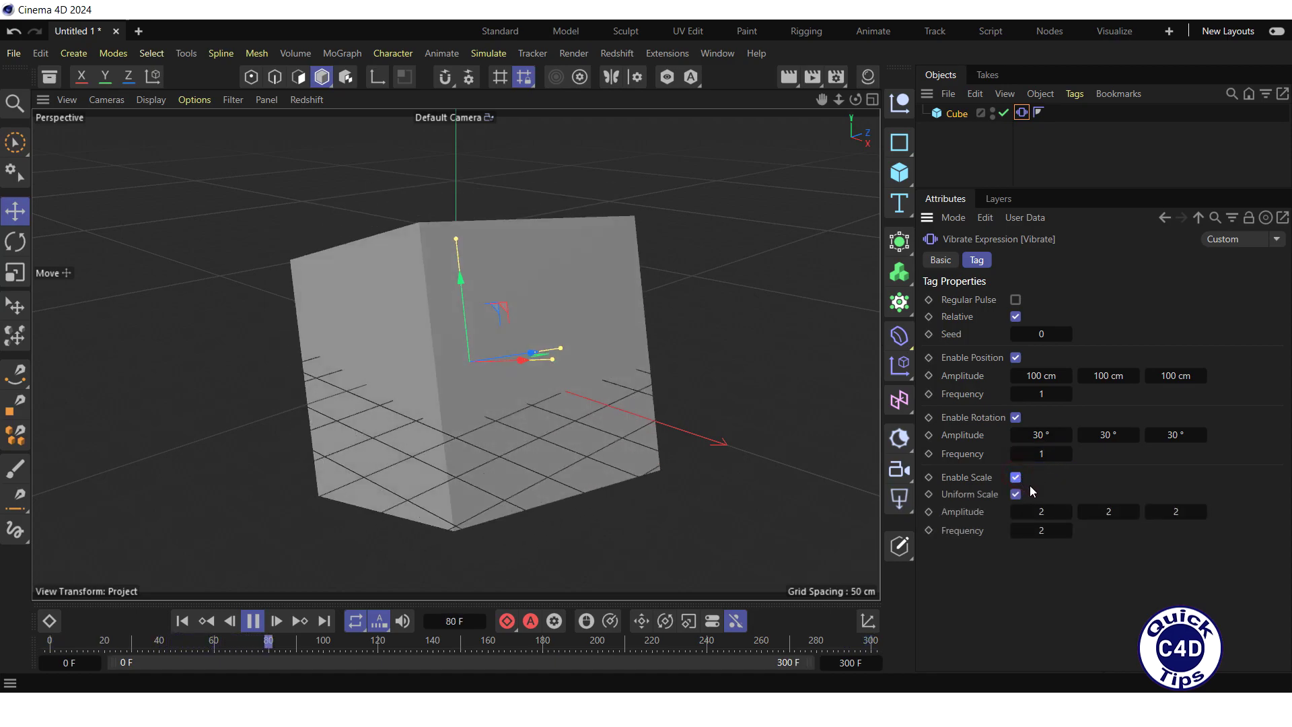
pyautogui.click(1040, 511)
pyautogui.write('1.5')
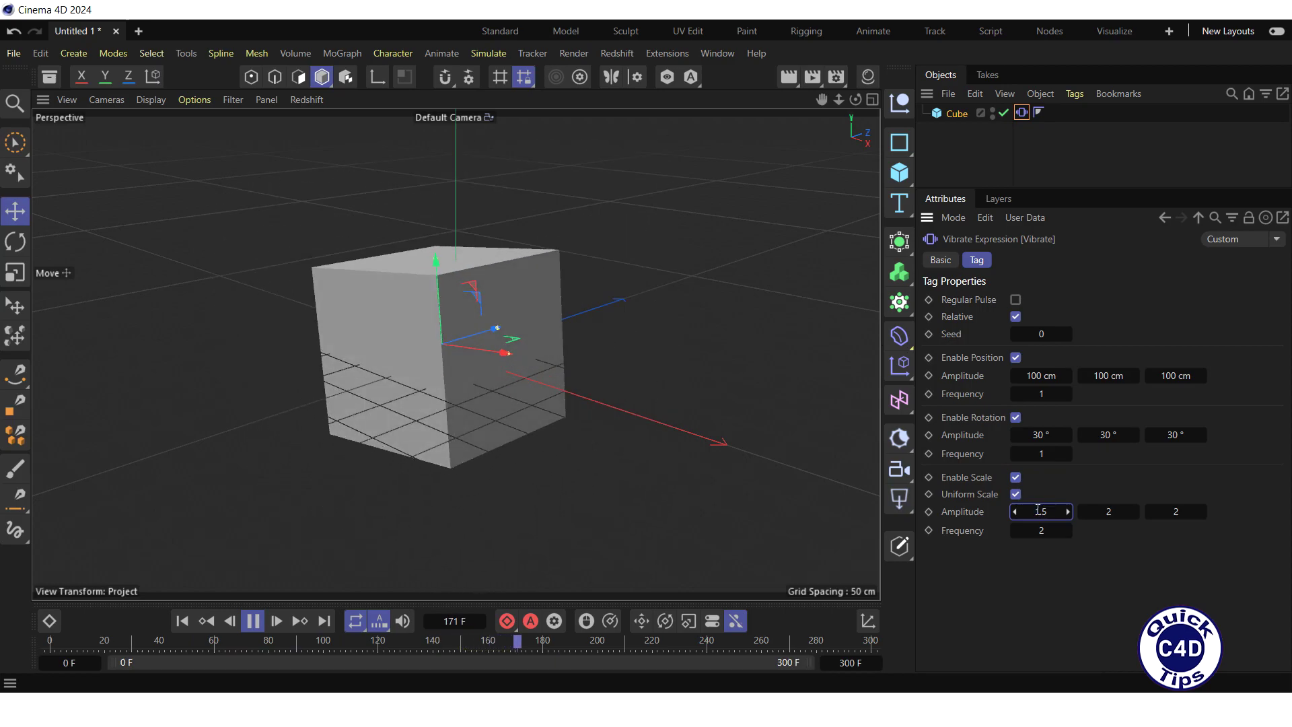
pyautogui.click(1108, 511)
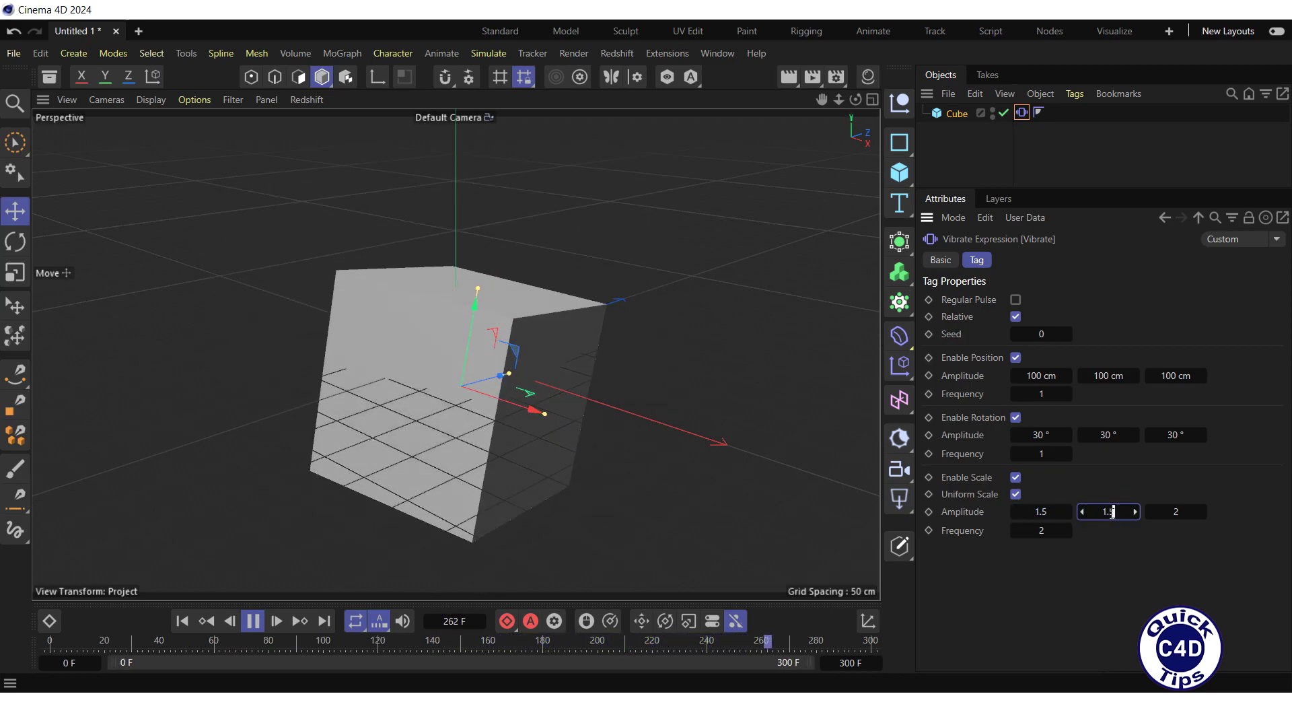
pyautogui.write('1.5')
pyautogui.click(1178, 512)
pyautogui.write('1.5')
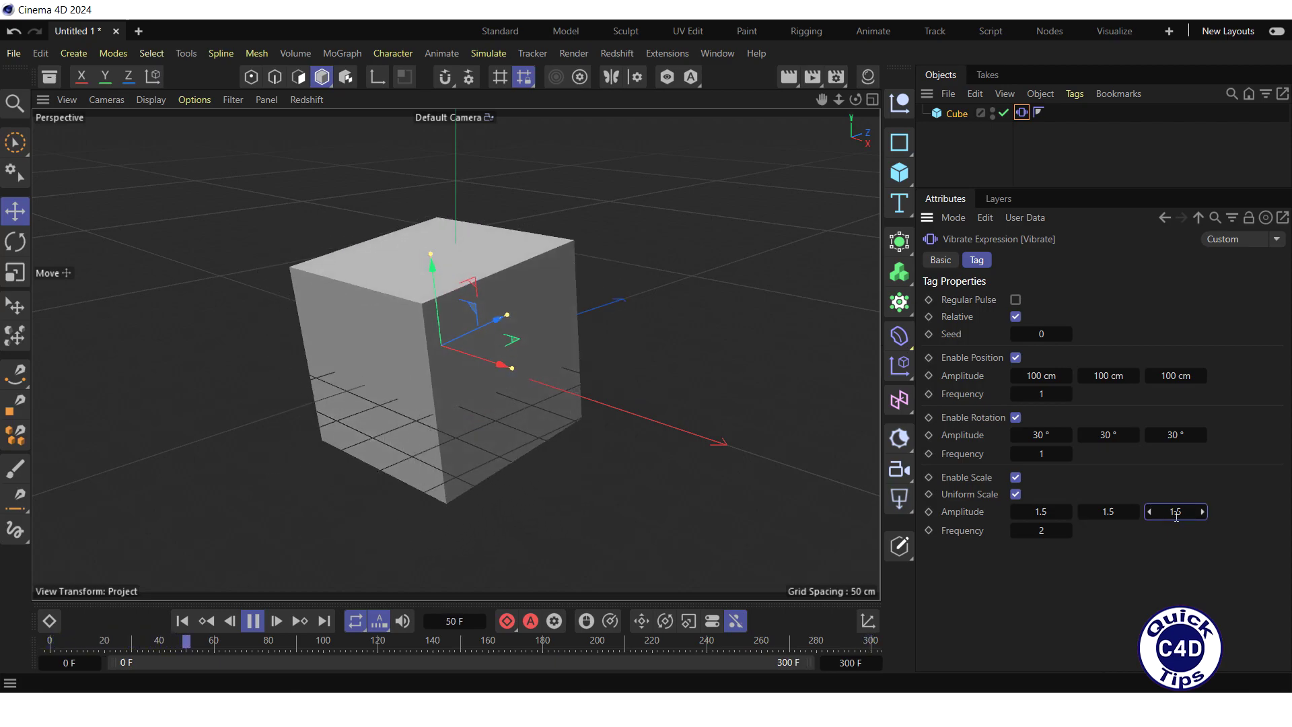
pyautogui.click(1037, 533)
pyautogui.write('1')
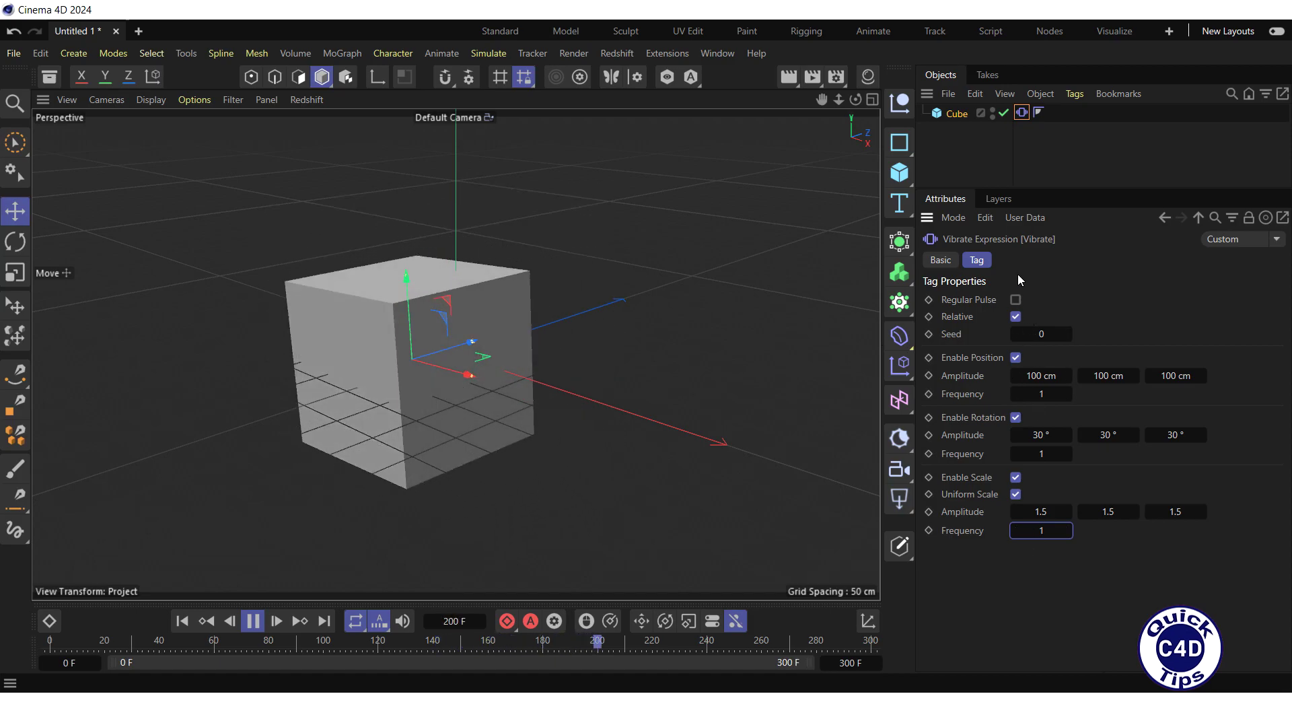
# - Add a MoGraph Tracer that traces the cube
pyautogui.click(957, 113)
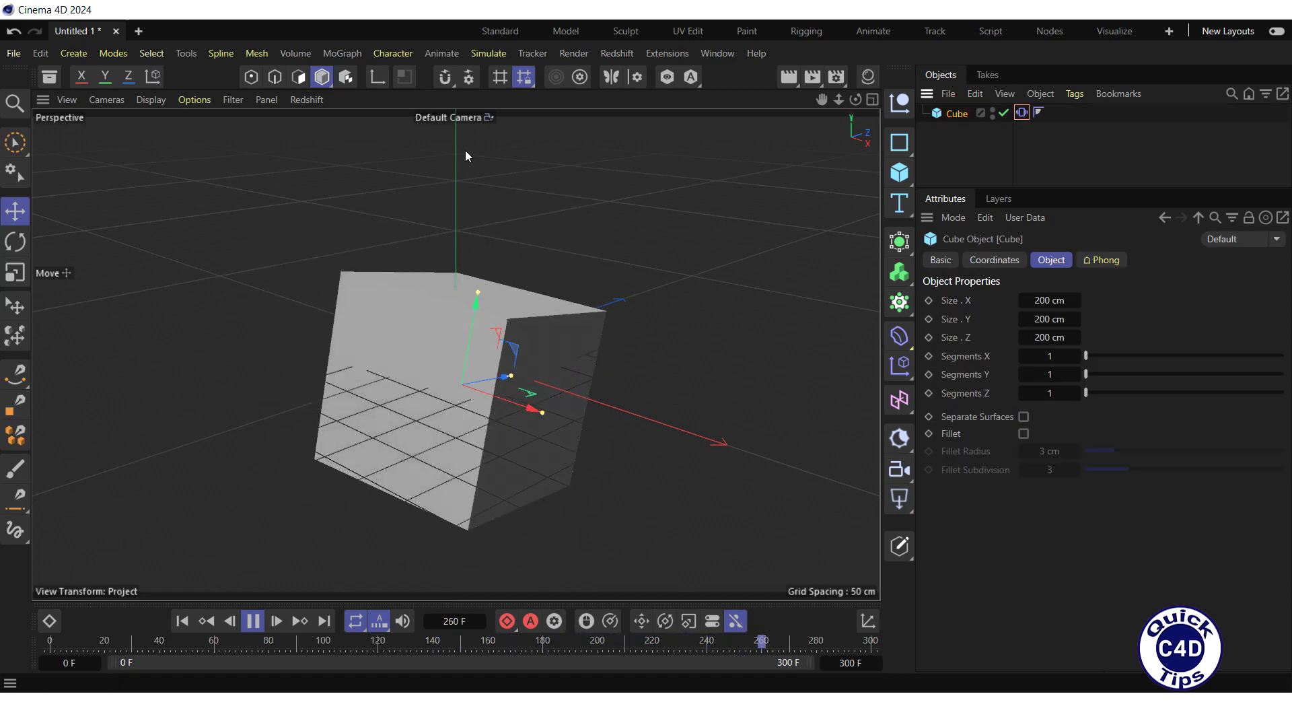
pyautogui.click(345, 54)
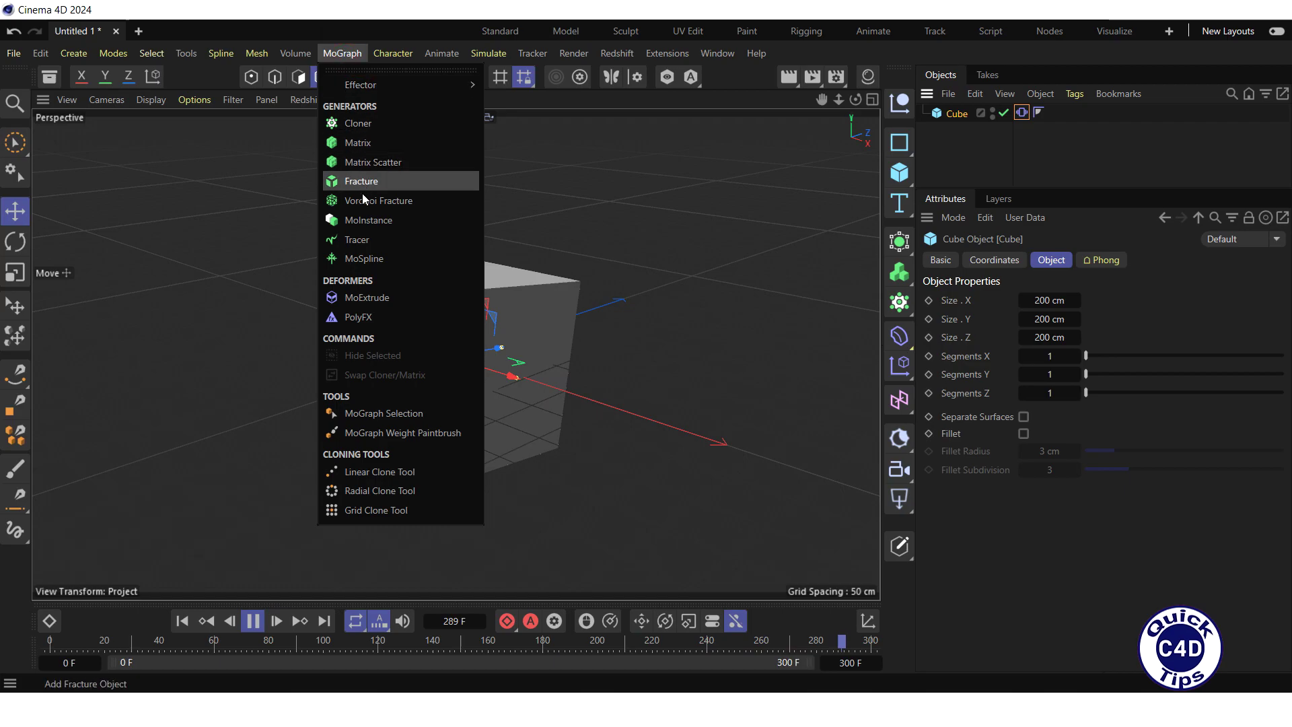
pyautogui.click(361, 237)
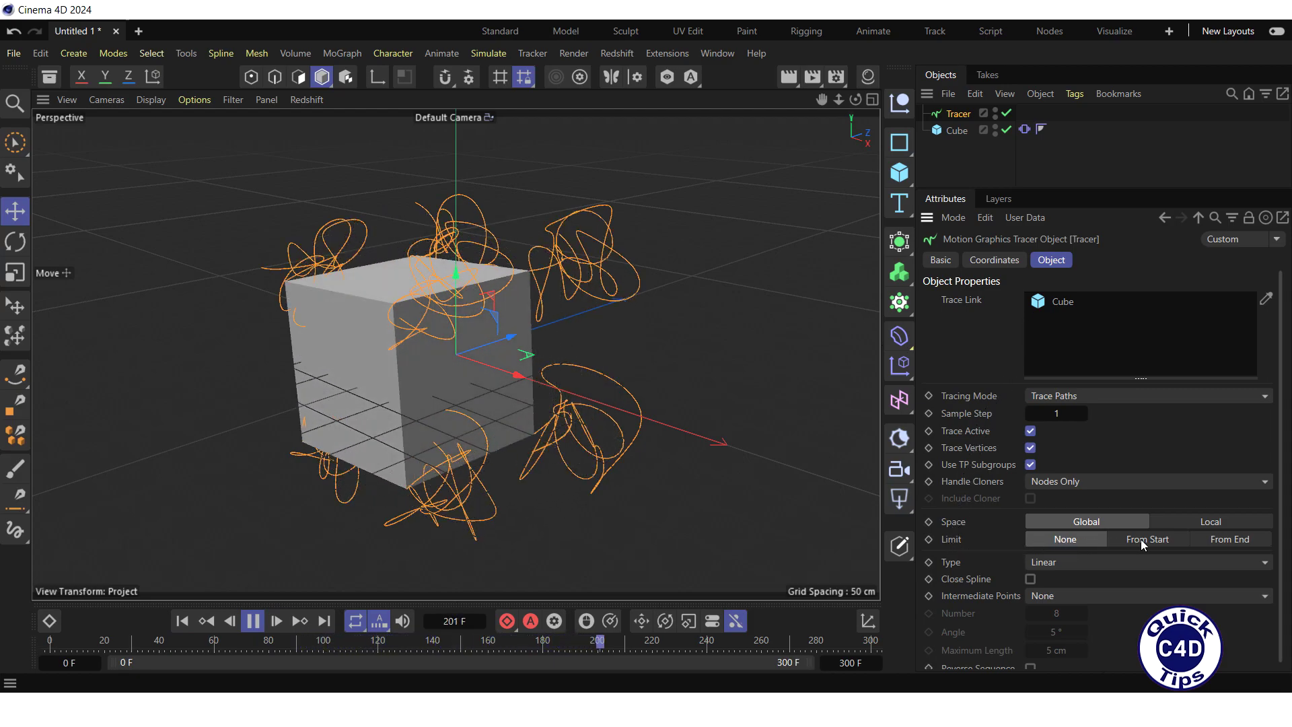
# - Limit the Tracer's paths From End with an amount of 30, and stop the playback
pyautogui.click(1213, 539)
pyautogui.click(1055, 558)
pyautogui.write('30')
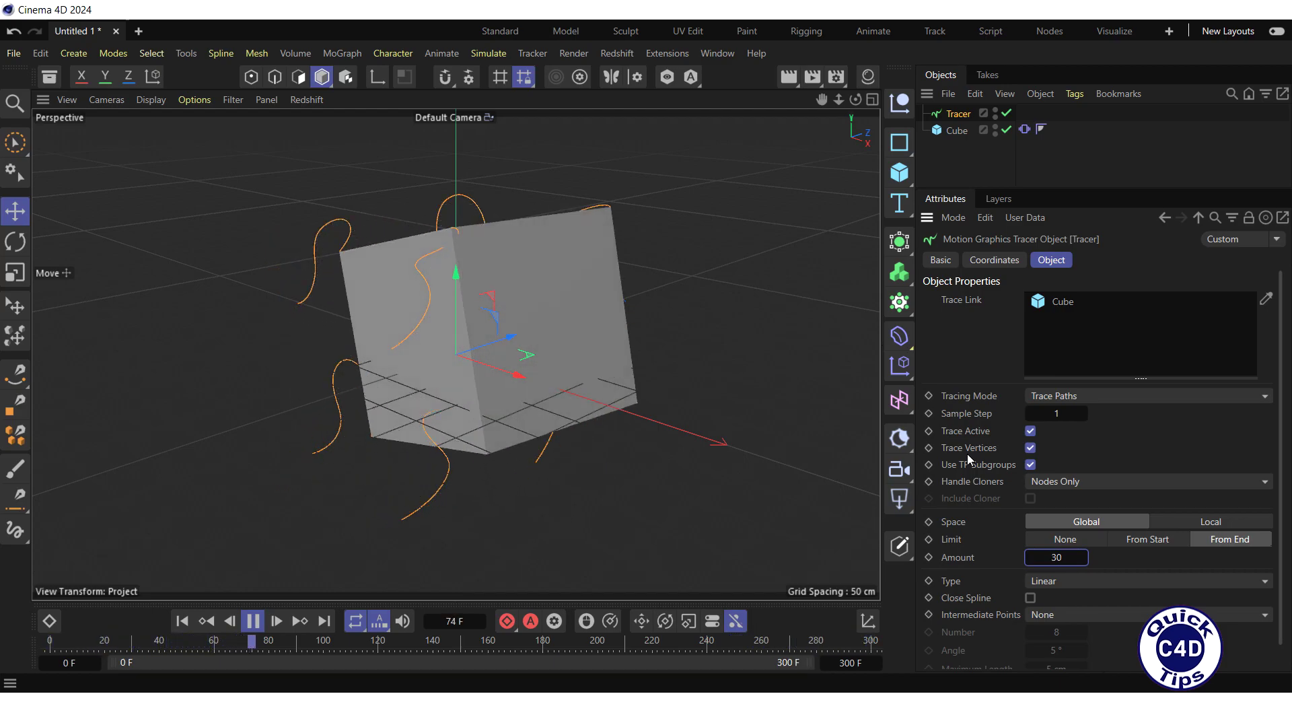
pyautogui.click(253, 621)
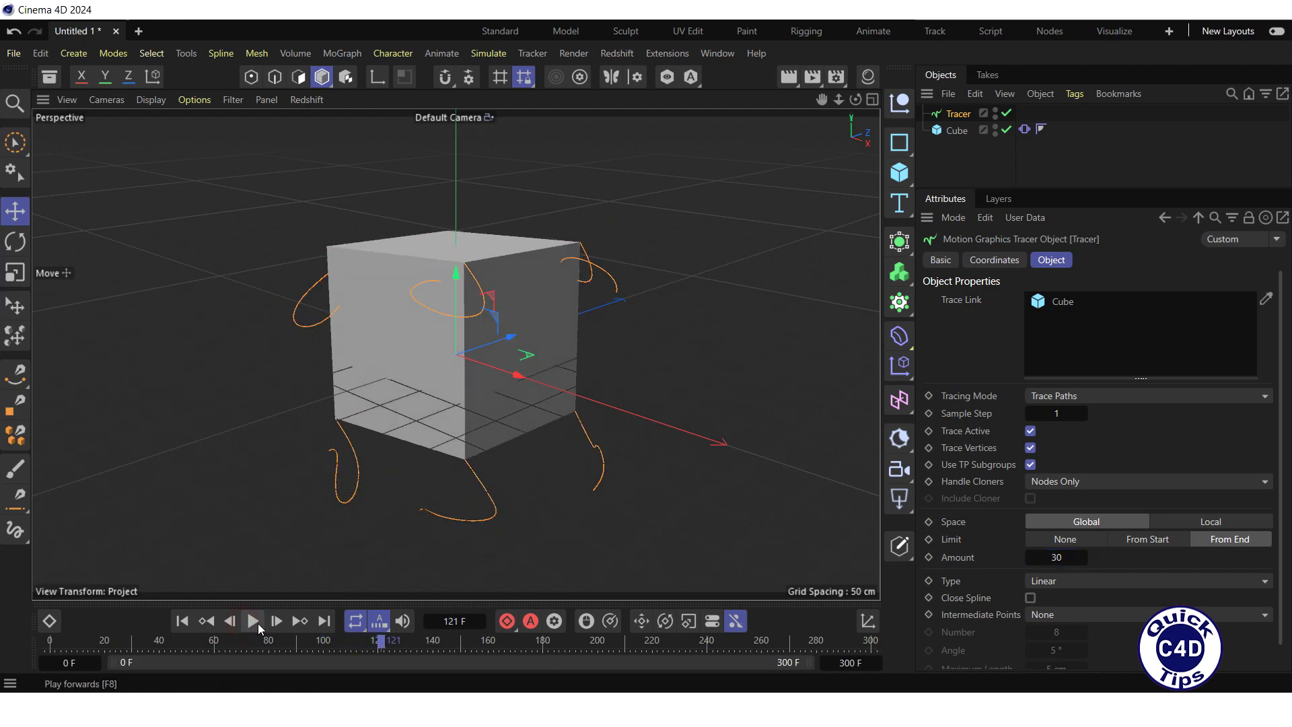
# - Add a cylinder with a radius of 10 cm, a height of 340 cm and 48 height segments
pyautogui.click(900, 173)
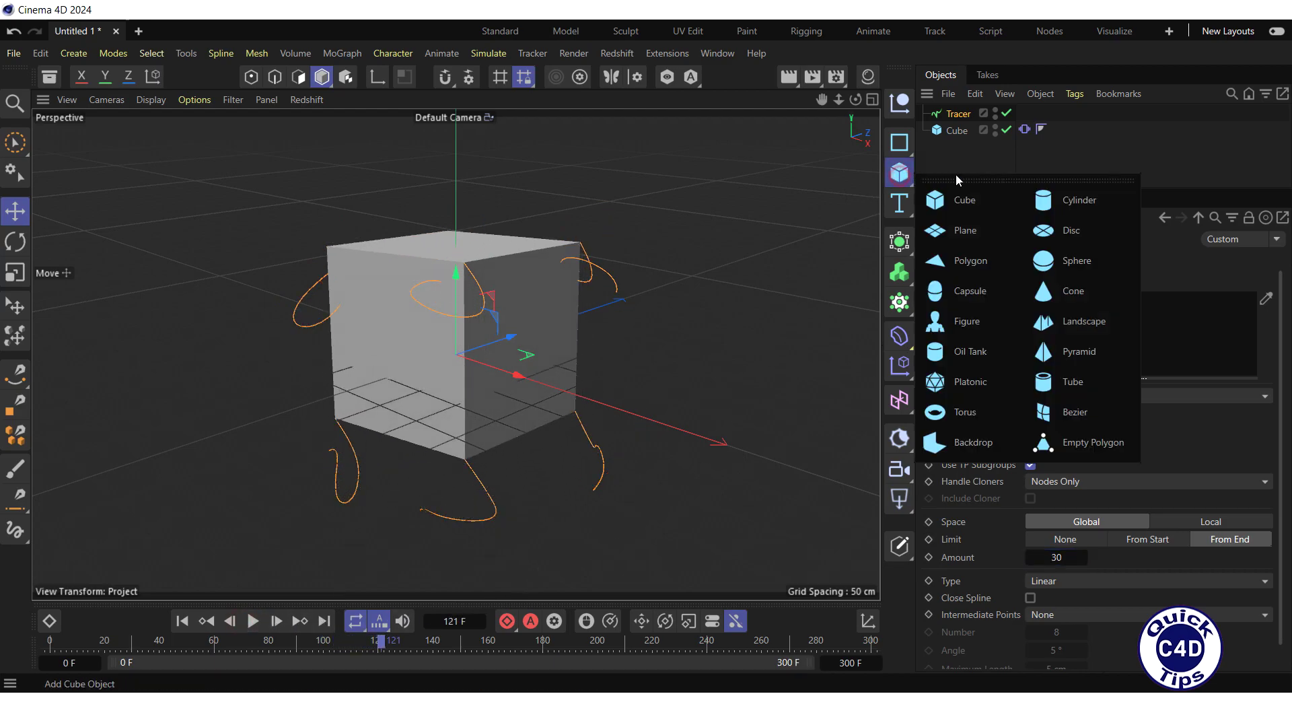
pyautogui.click(1082, 199)
pyautogui.moveTo(1128, 316); pyautogui.dragTo(1156, 324)
pyautogui.click(1048, 299)
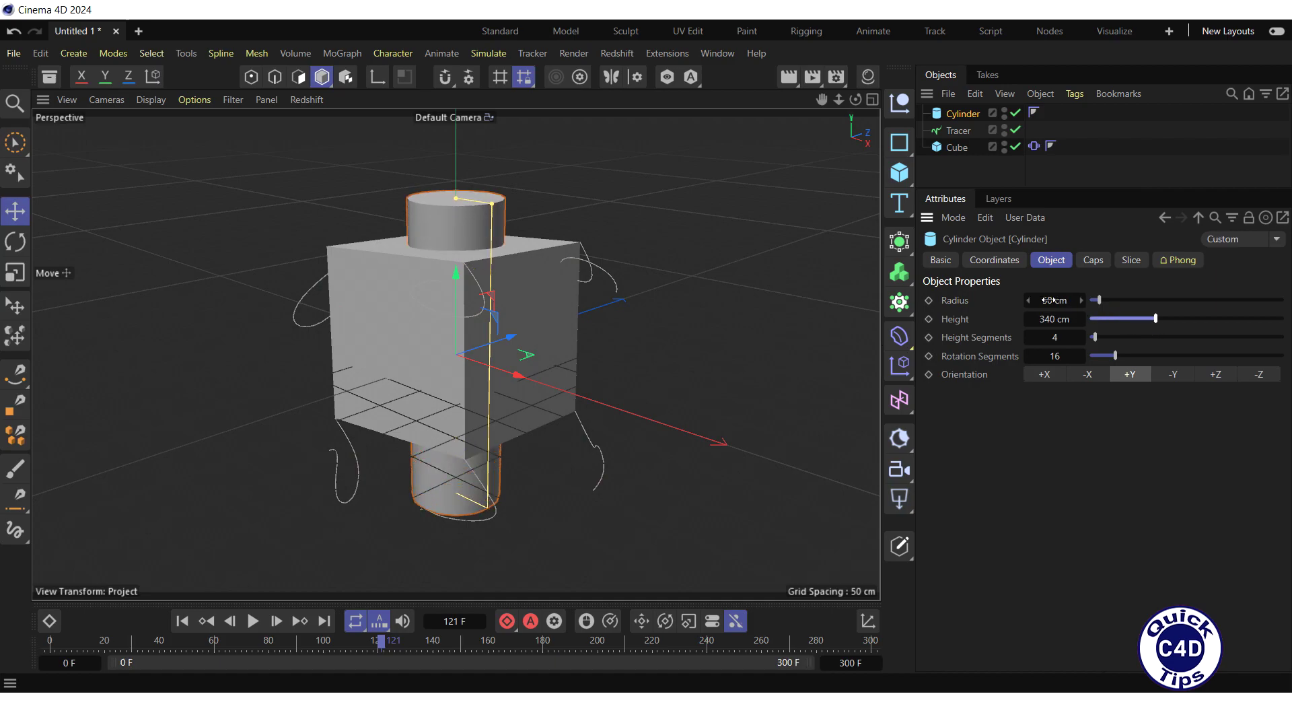
pyautogui.write('10')
pyautogui.press('Return')
pyautogui.moveTo(1095, 337); pyautogui.dragTo(1131, 337)
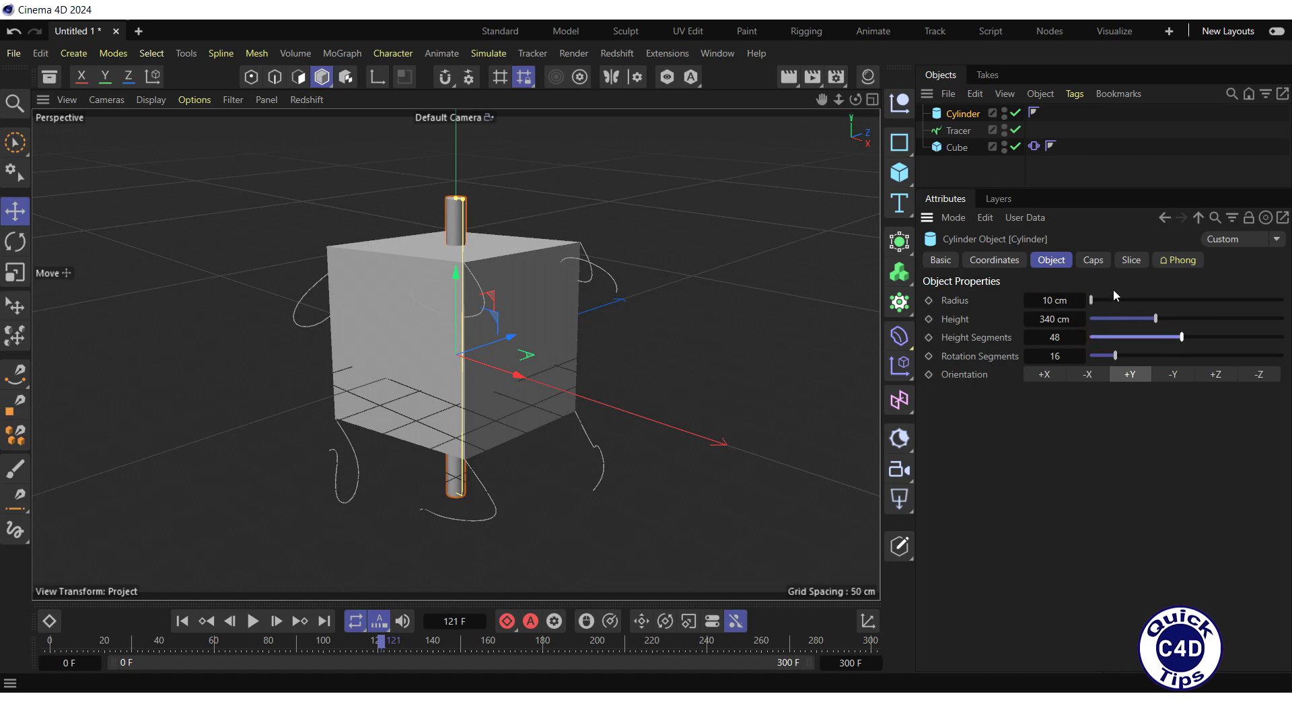
# - Enable a fillet on the cylinder's caps with 10 segments and a 10 cm radius
pyautogui.click(1093, 263)
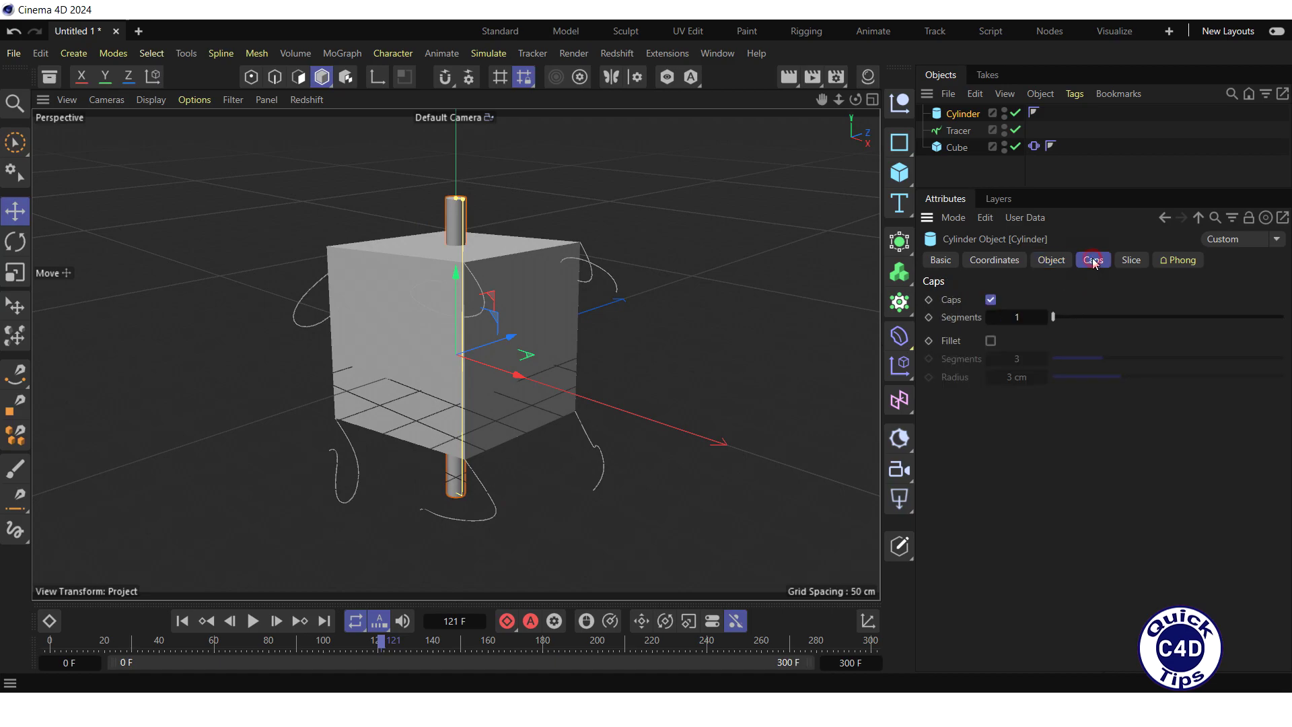
pyautogui.click(991, 341)
pyautogui.doubleClick(1019, 360)
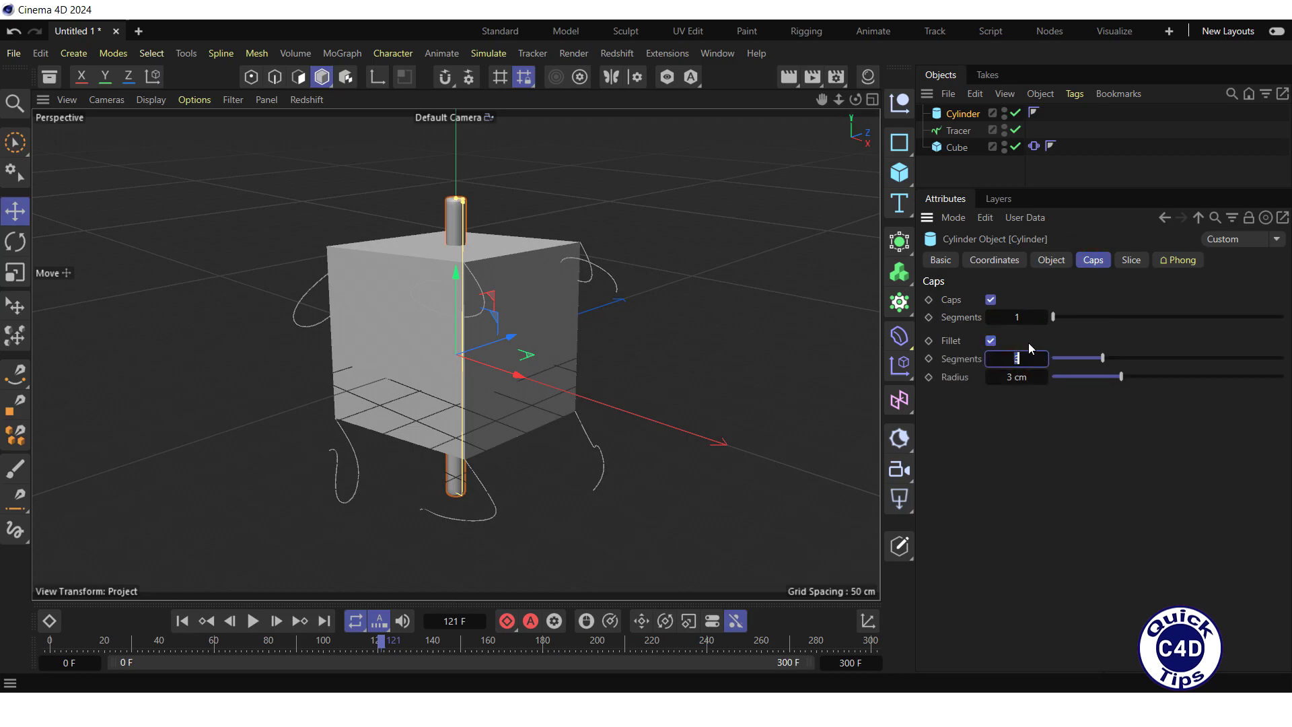
pyautogui.write('10')
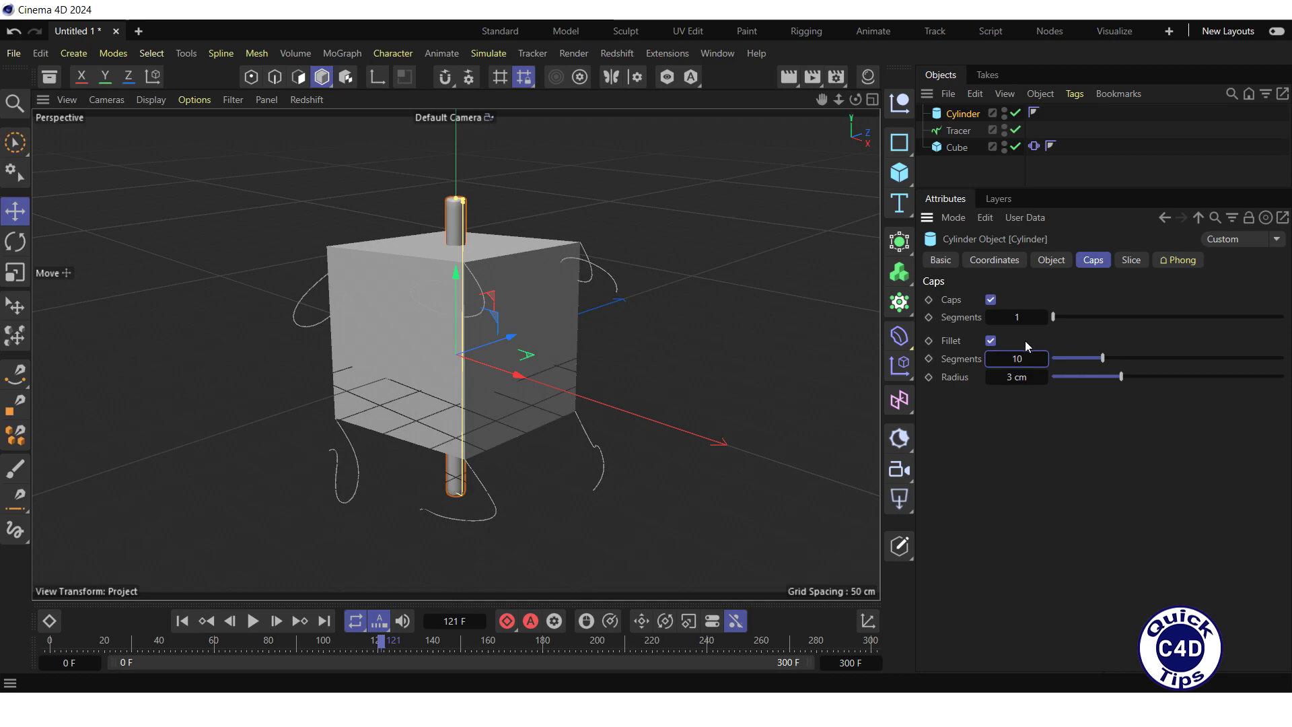
pyautogui.press('Return')
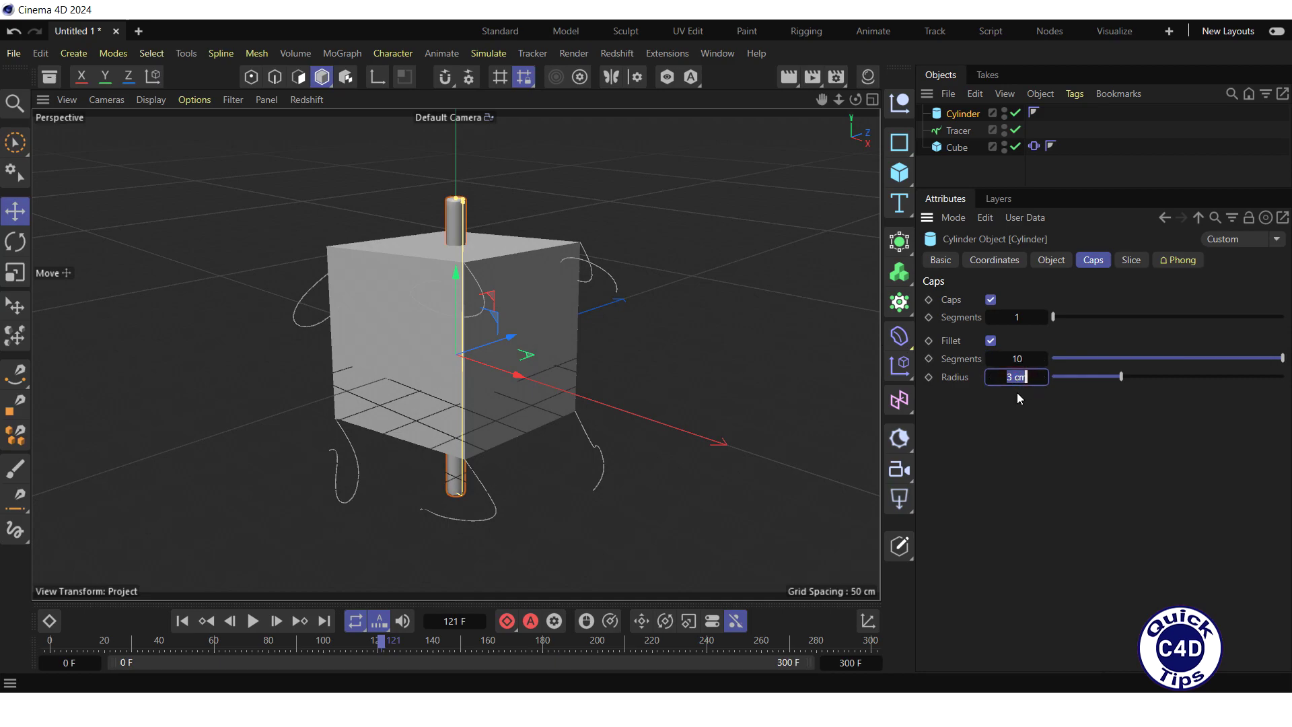
pyautogui.press('Return')
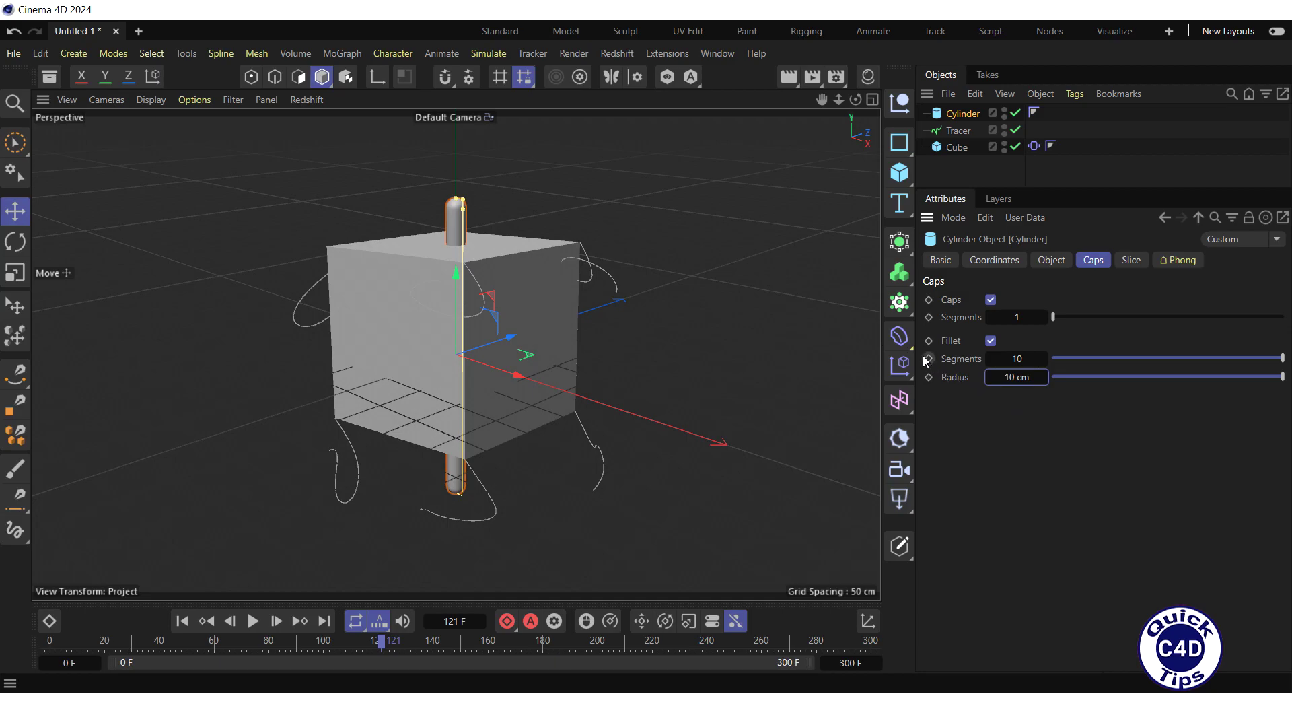
# - Add a Spline Wrap deformer and make it a child of the cylinder
pyautogui.click(899, 336)
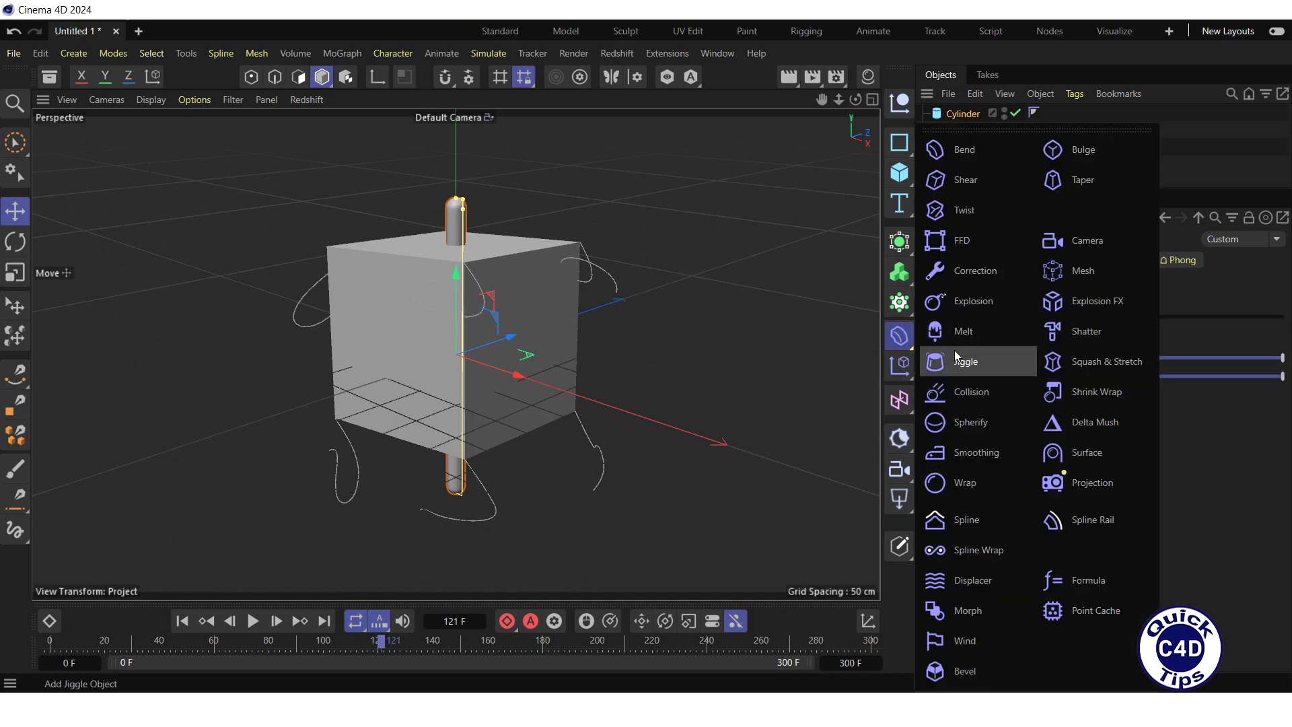
pyautogui.click(975, 553)
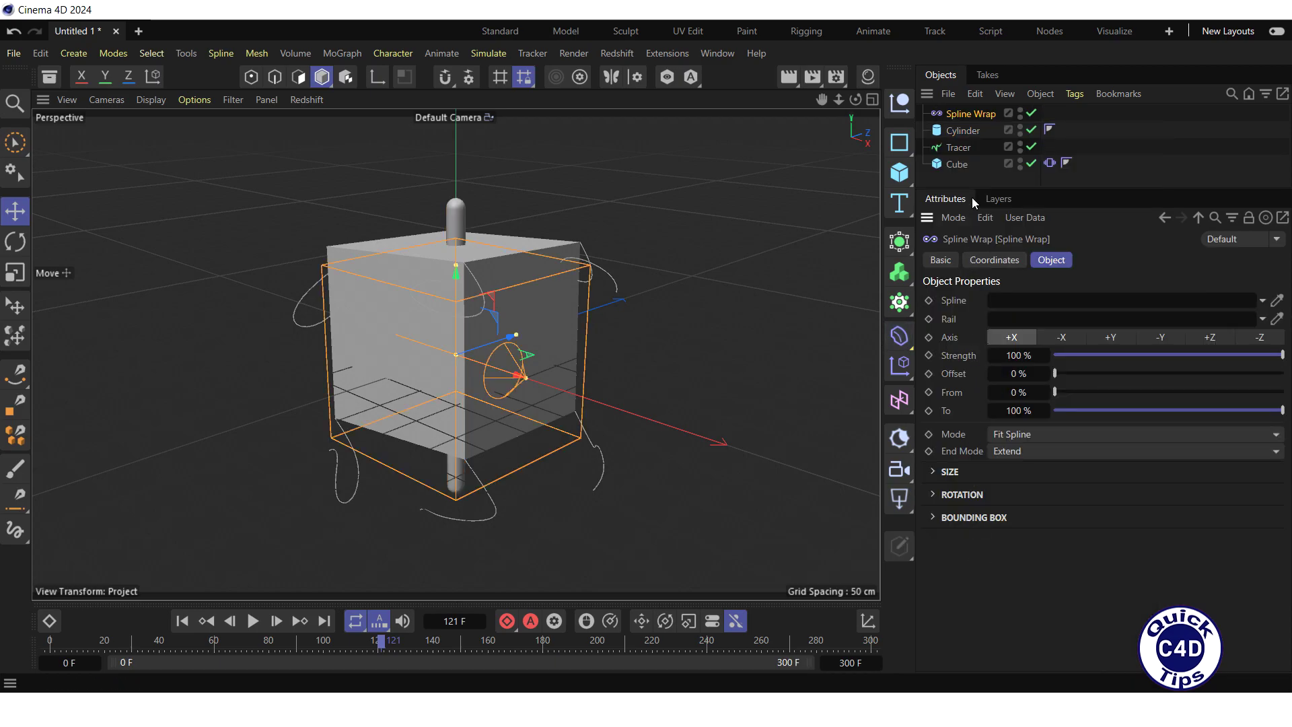
pyautogui.click(966, 113)
pyautogui.moveTo(963, 119); pyautogui.dragTo(964, 129)
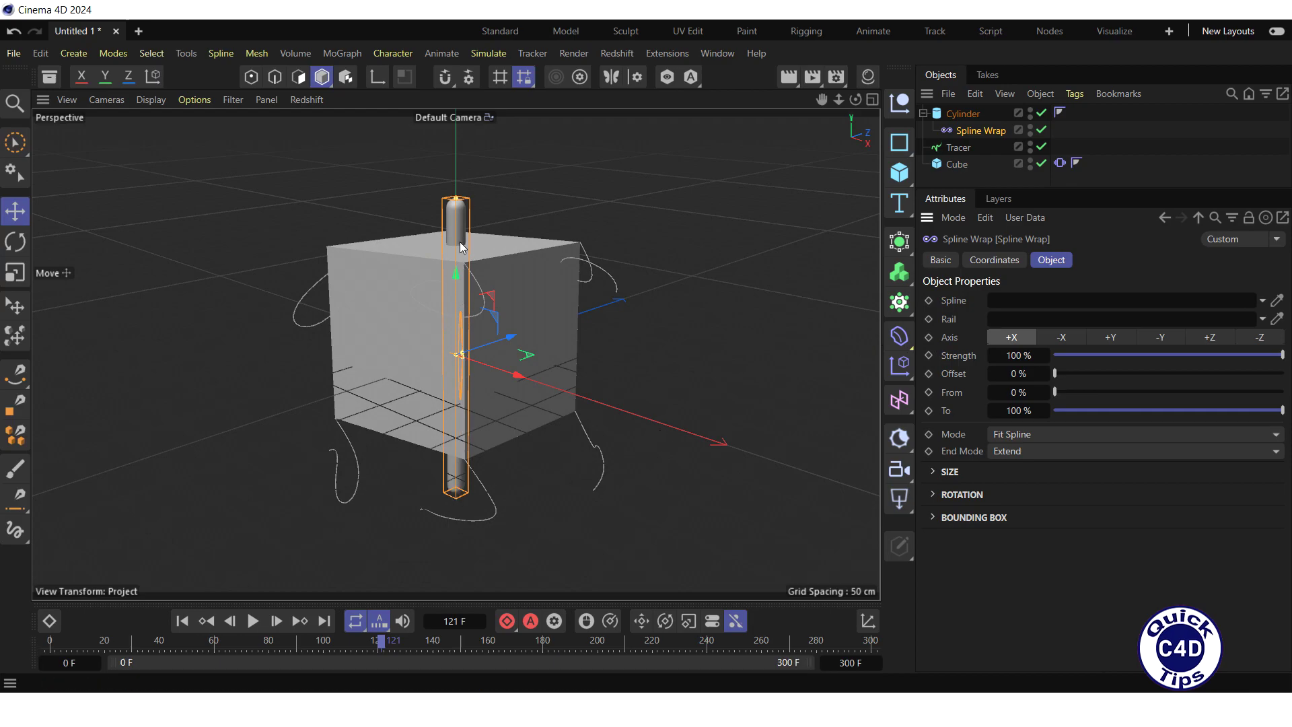
# - Set the Spline Wrap's axis to +Y, assign the Tracer as its spline, and play the animation
pyautogui.click(1111, 337)
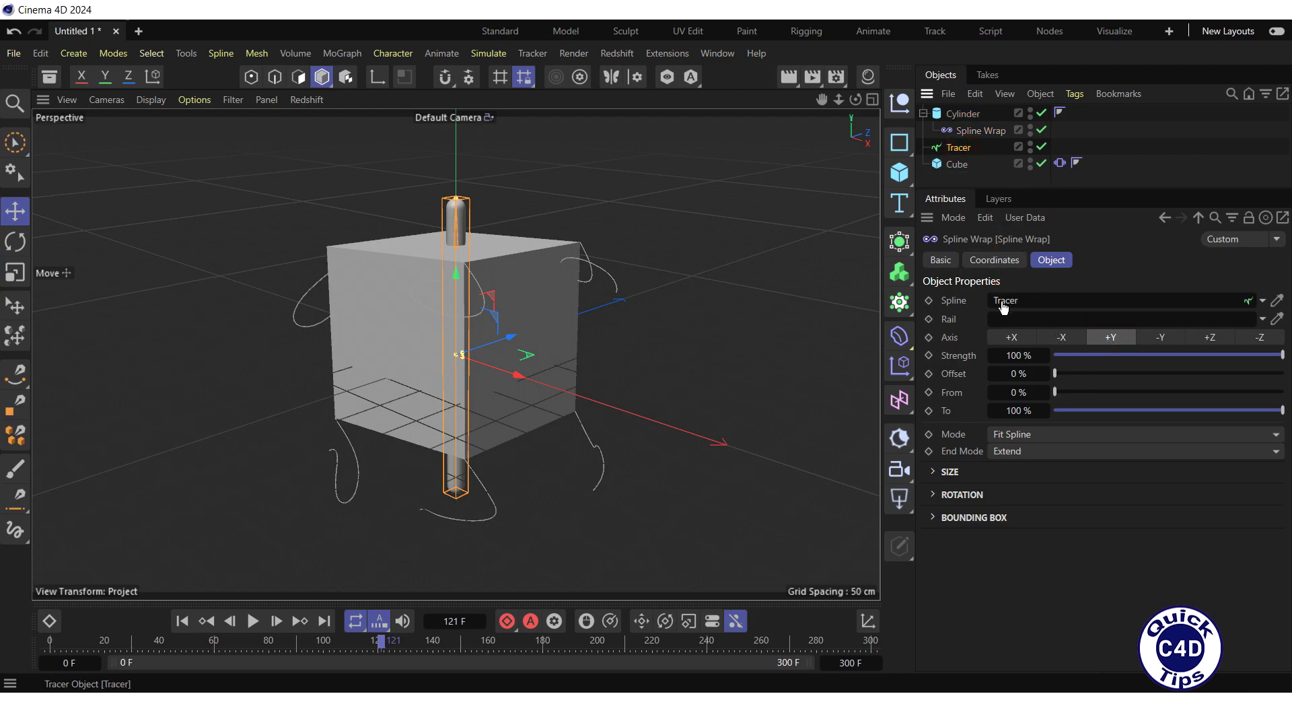
pyautogui.moveTo(1004, 307); pyautogui.dragTo(989, 301)
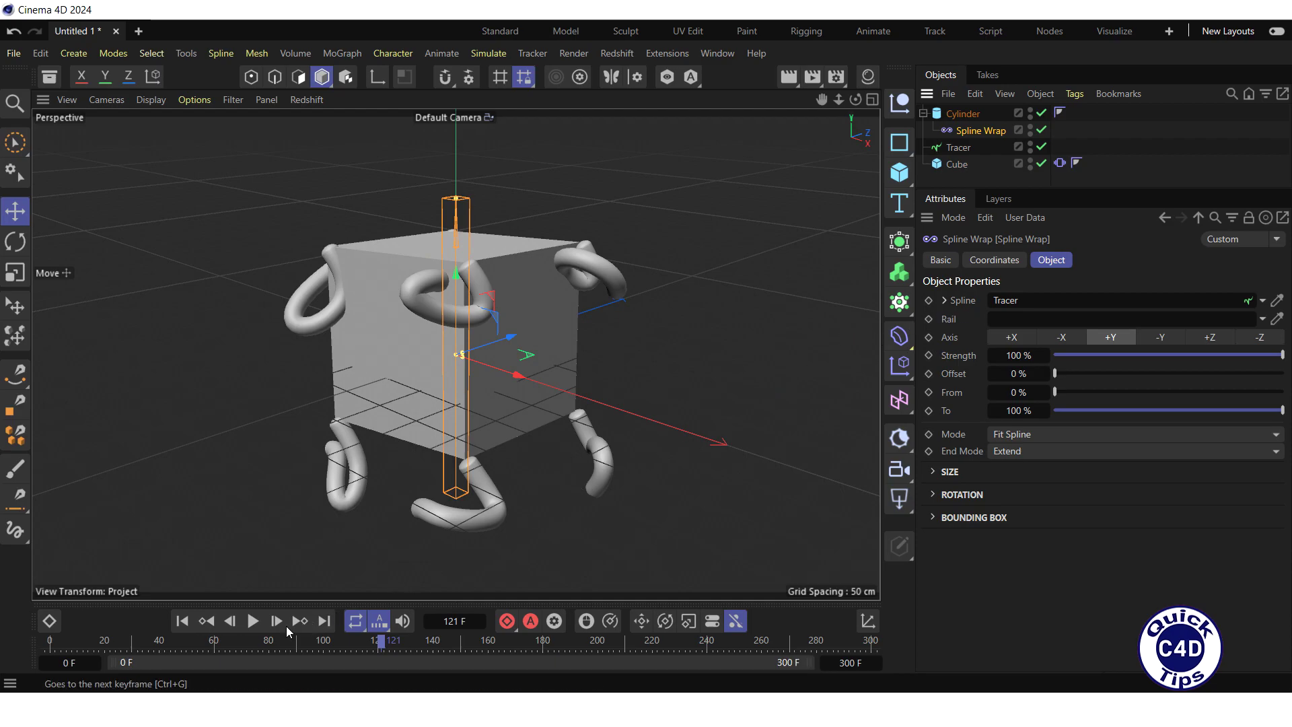
pyautogui.click(253, 622)
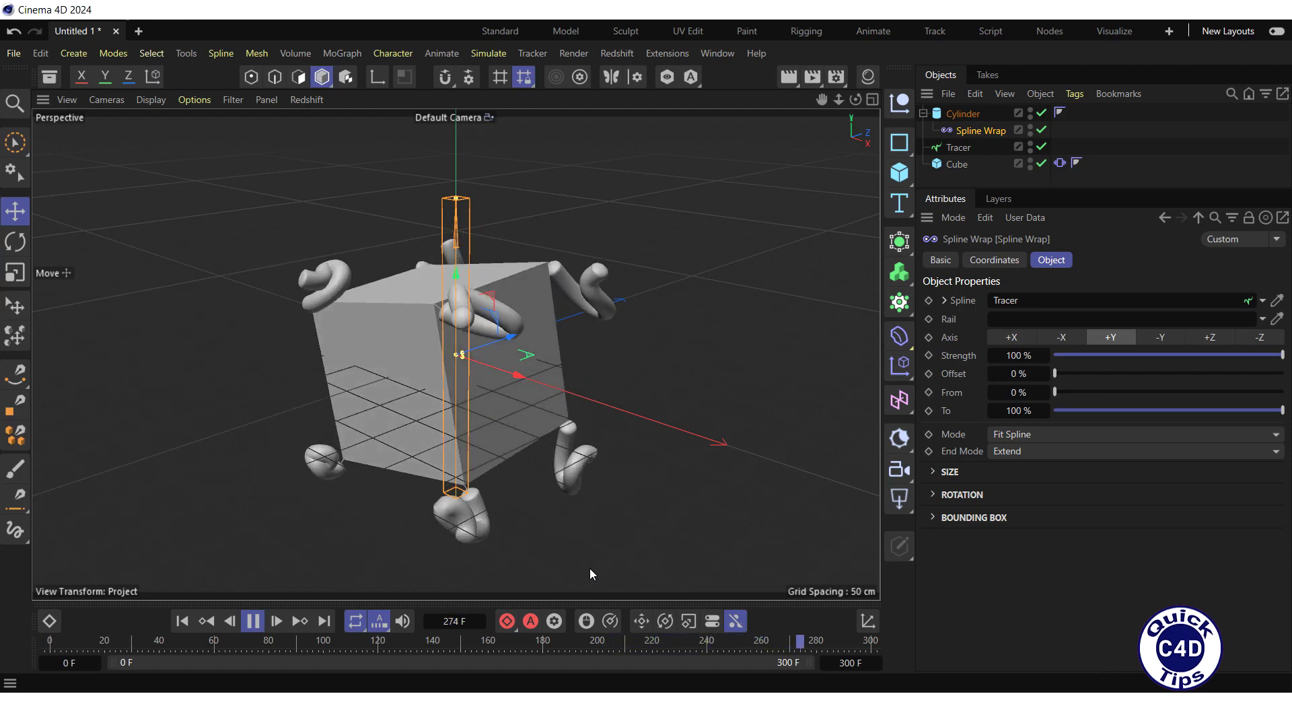
# - Taper the wrapped cylinders by lowering the starting point of the Spline Wrap's Size curve to 0
pyautogui.click(935, 471)
pyautogui.moveTo(1045, 515); pyautogui.dragTo(1024, 629)
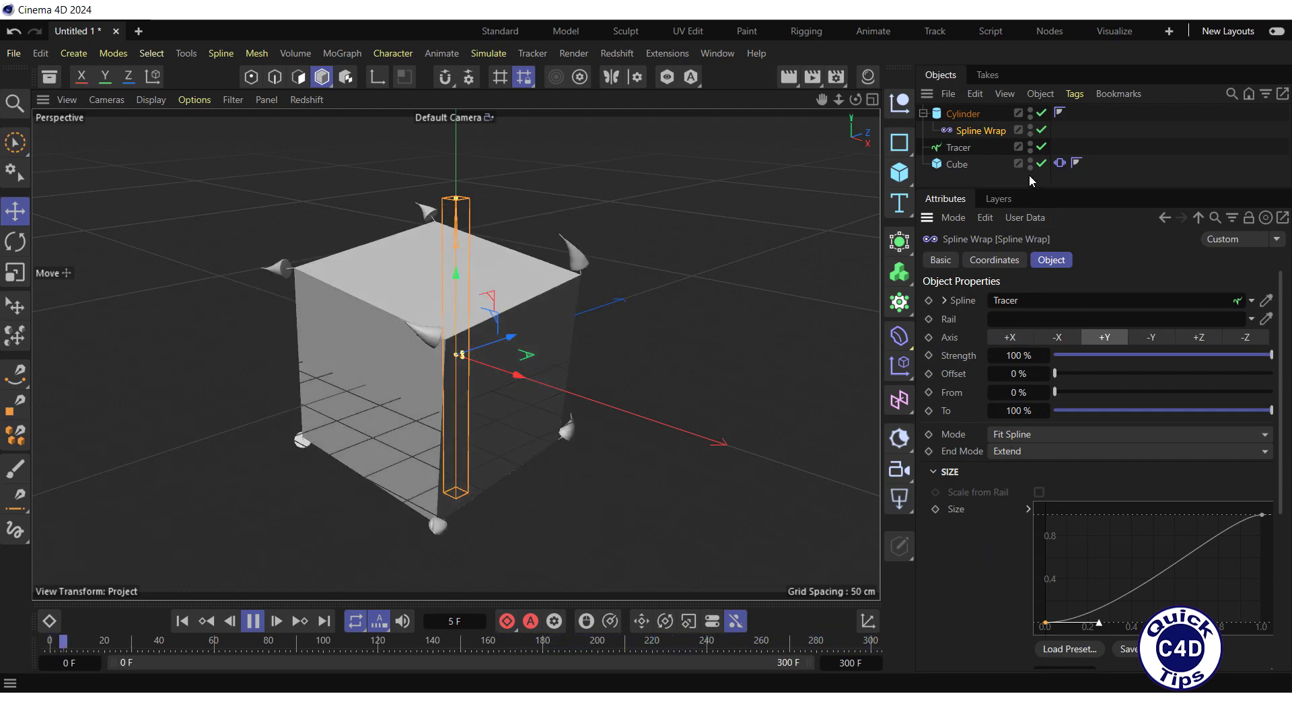
# - Hide the cube in both the viewport and the render, and stop the playback
pyautogui.click(1029, 160)
pyautogui.click(1030, 167)
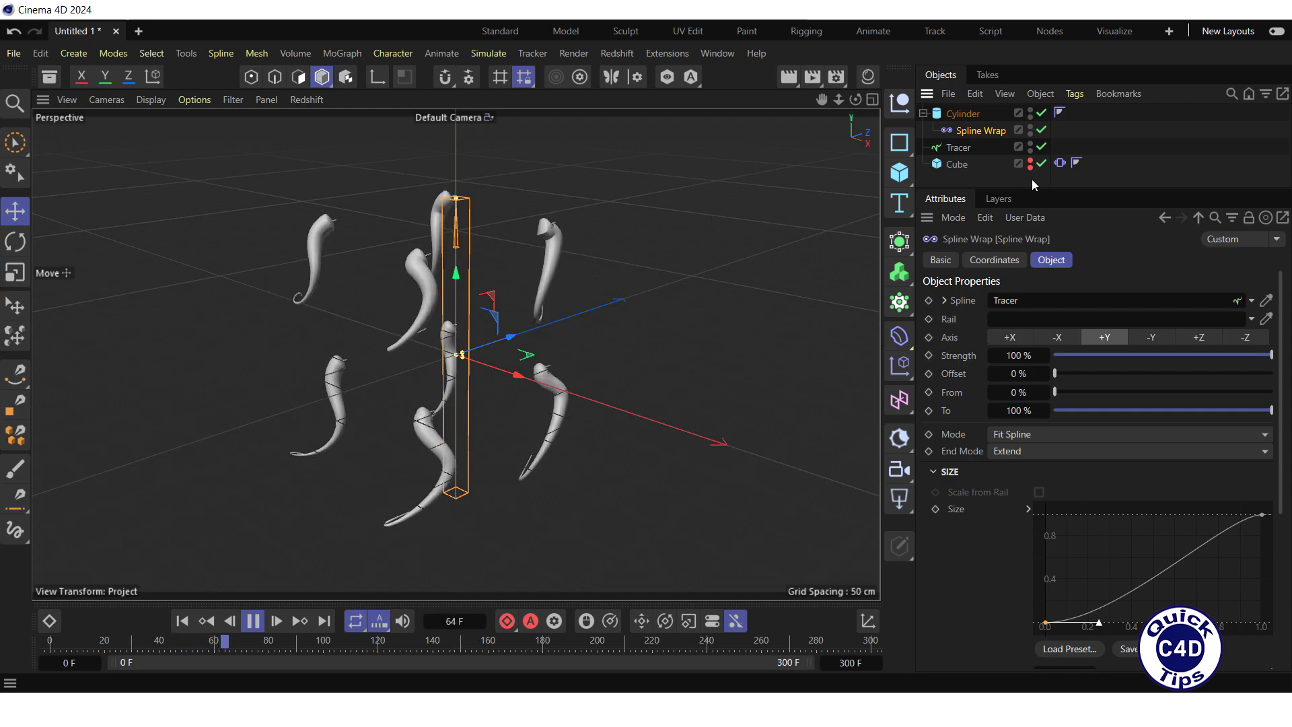
pyautogui.click(253, 621)
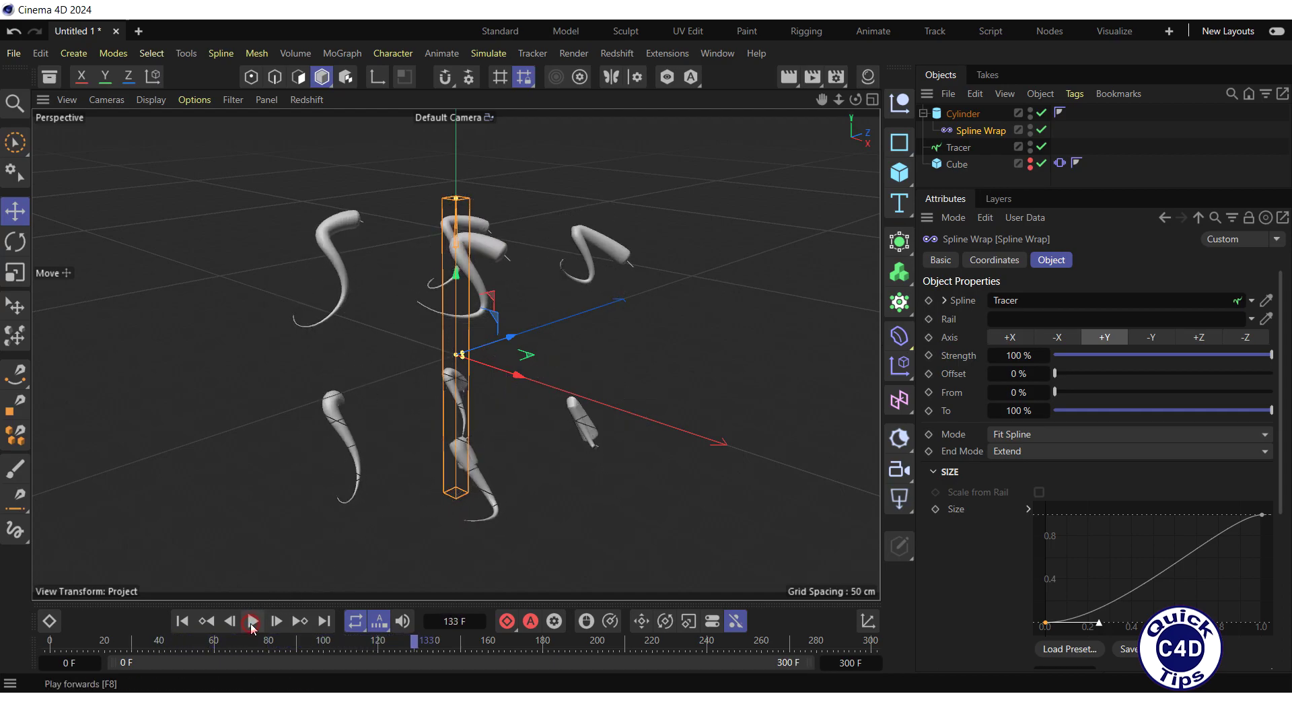
# - Create a new material and set its base color to pure red (RGB 255, 0, 0)
pyautogui.click(868, 76)
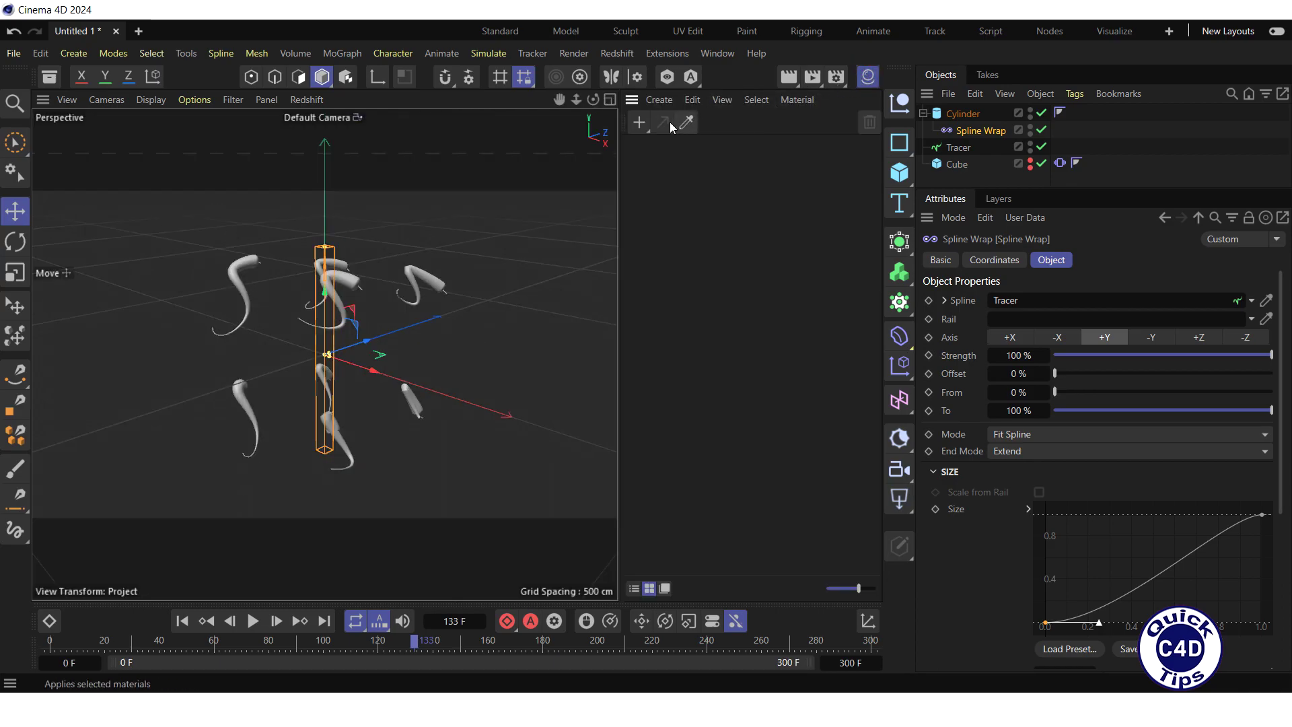
pyautogui.click(639, 122)
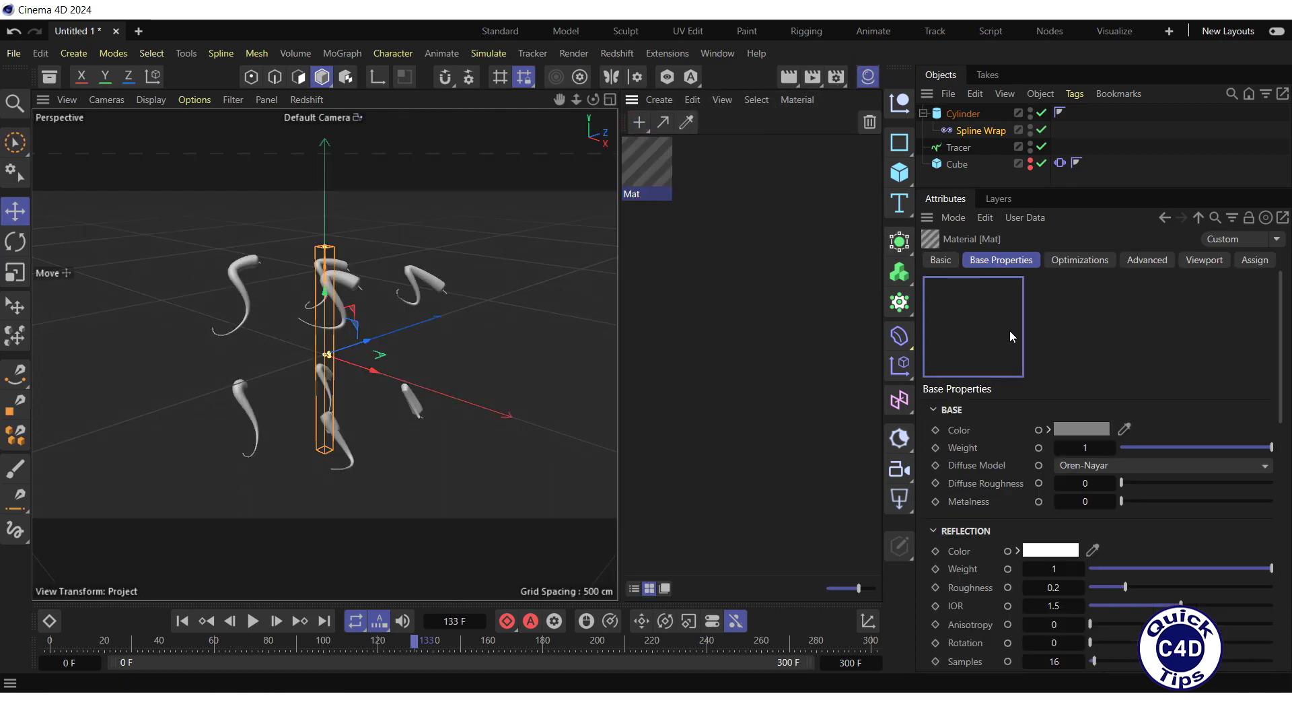
pyautogui.click(1074, 428)
pyautogui.moveTo(1147, 527); pyautogui.dragTo(1258, 529)
pyautogui.moveTo(1146, 541); pyautogui.dragTo(1119, 559)
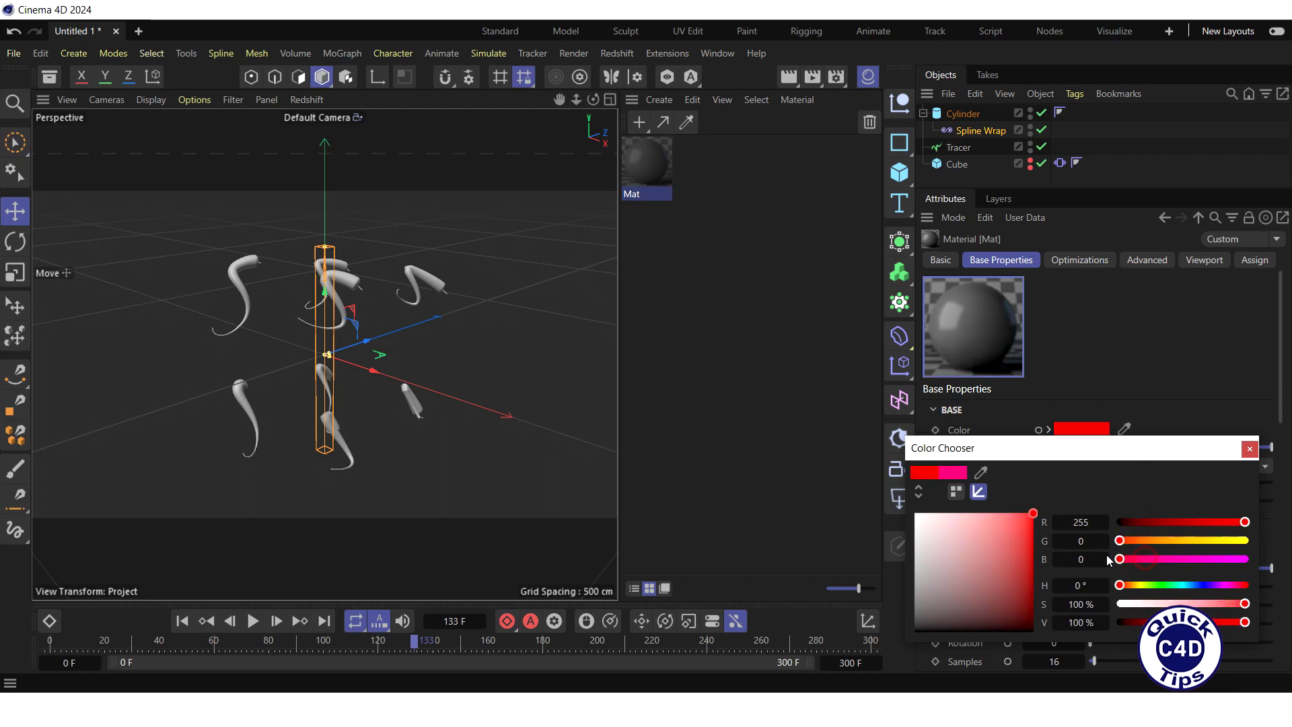
pyautogui.click(1250, 448)
# - Apply the red material to the cylinder, close the material manager, and play the animation
pyautogui.moveTo(703, 160); pyautogui.dragTo(962, 121)
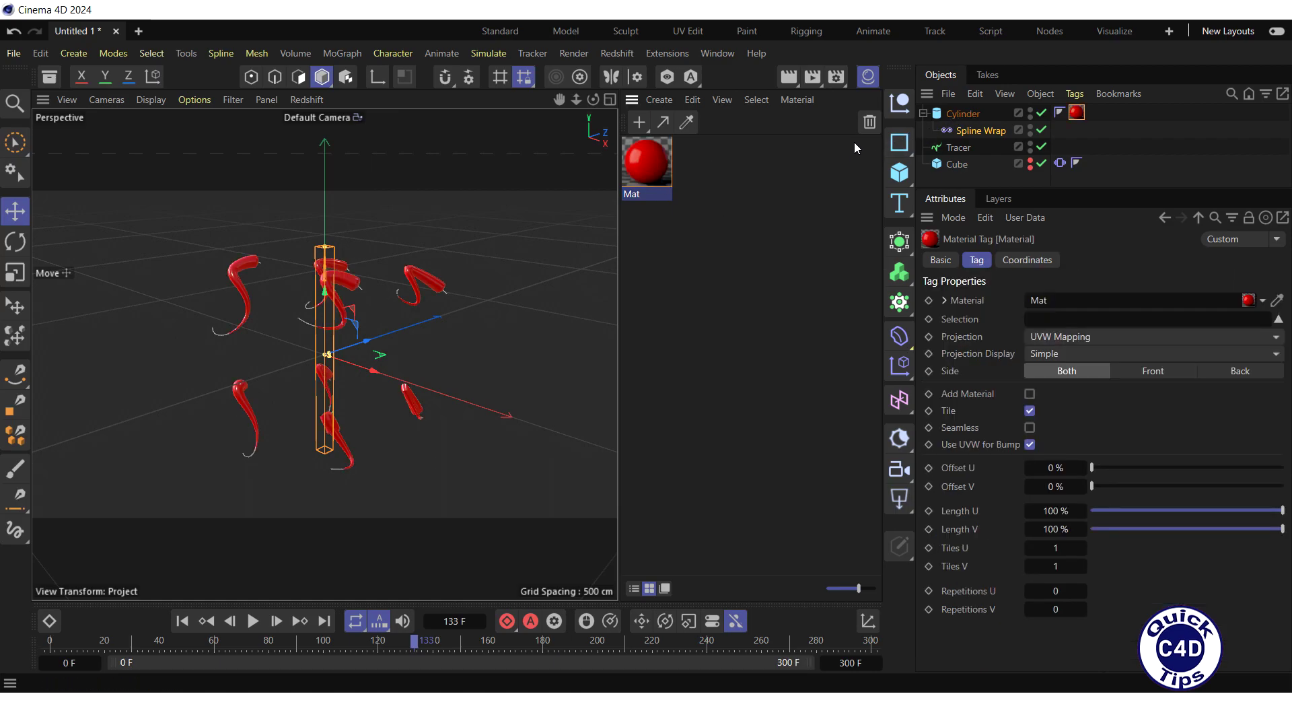
pyautogui.click(868, 78)
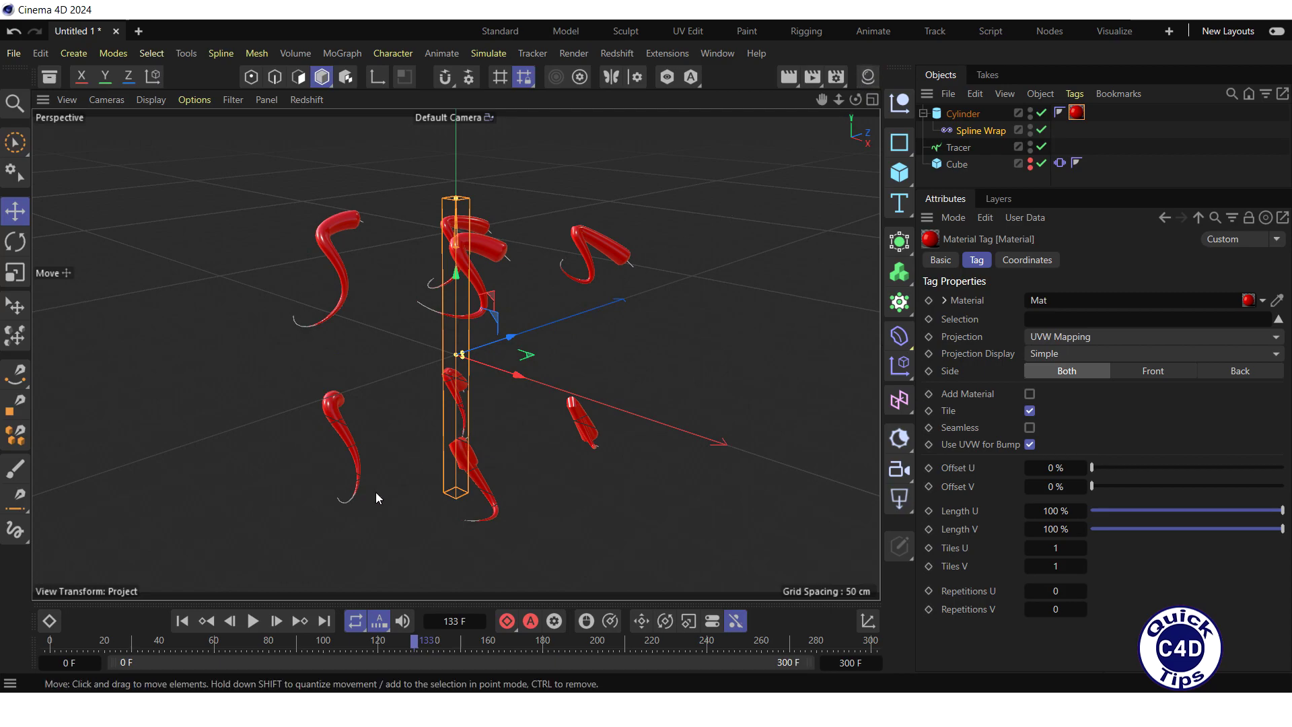
pyautogui.click(252, 621)
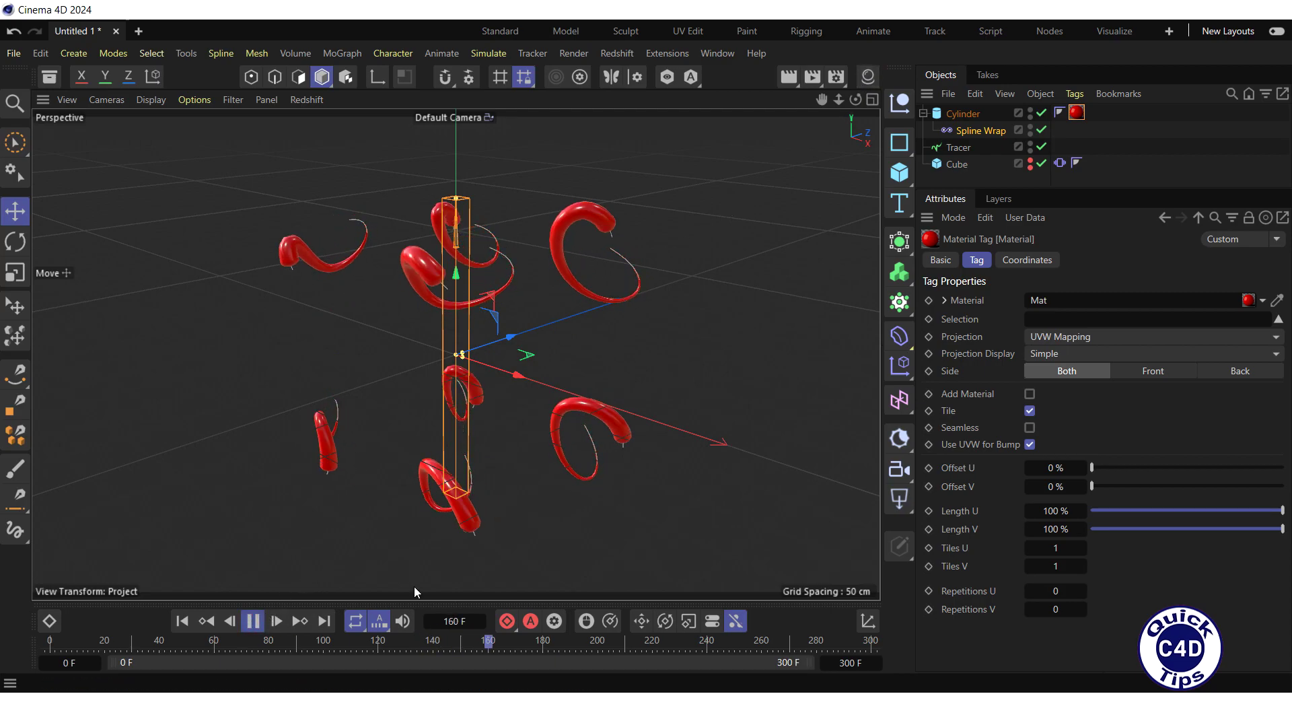